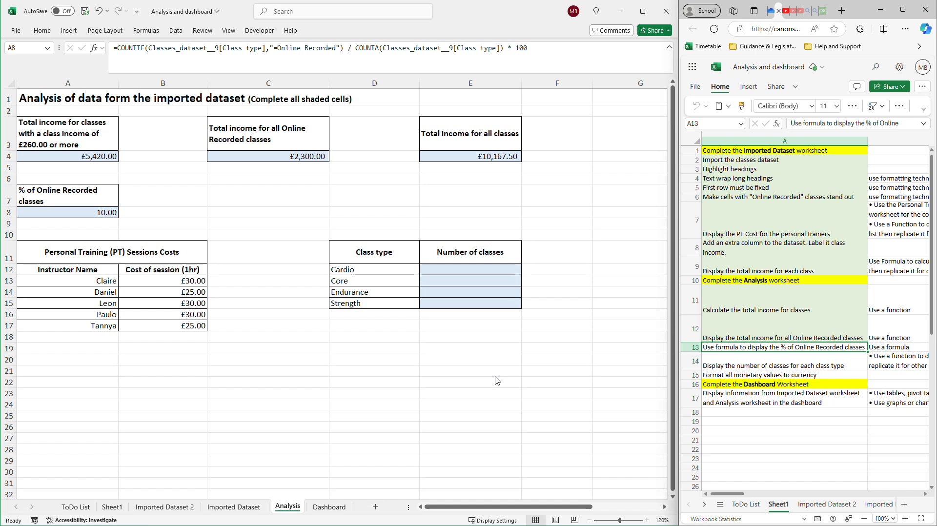
Reduce the % of Online Recorded classes value in A8 to no decimals and apply the Percentage format.
click(104, 213)
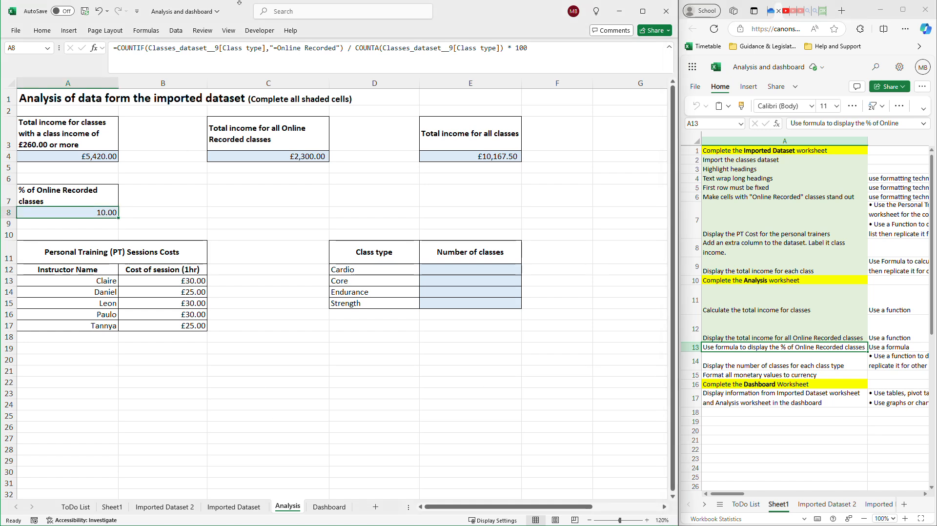
click(49, 33)
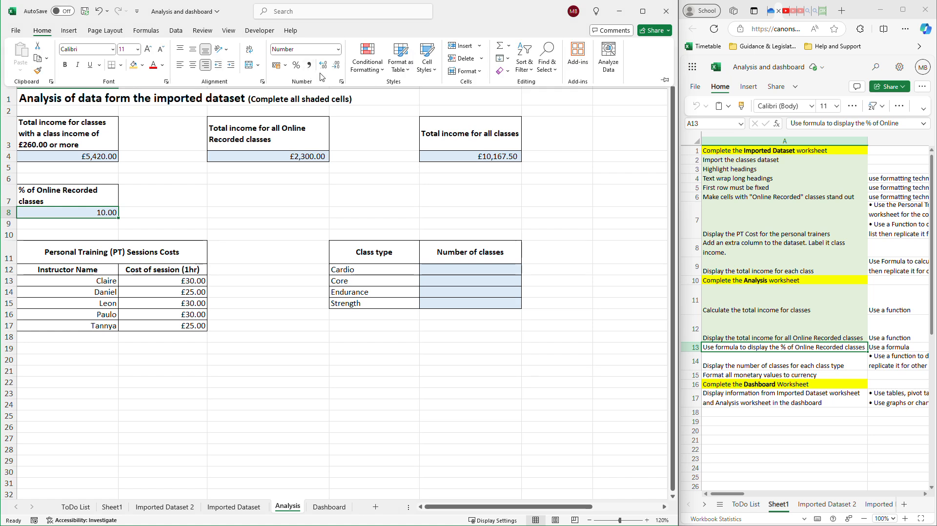
click(336, 64)
click(336, 64)
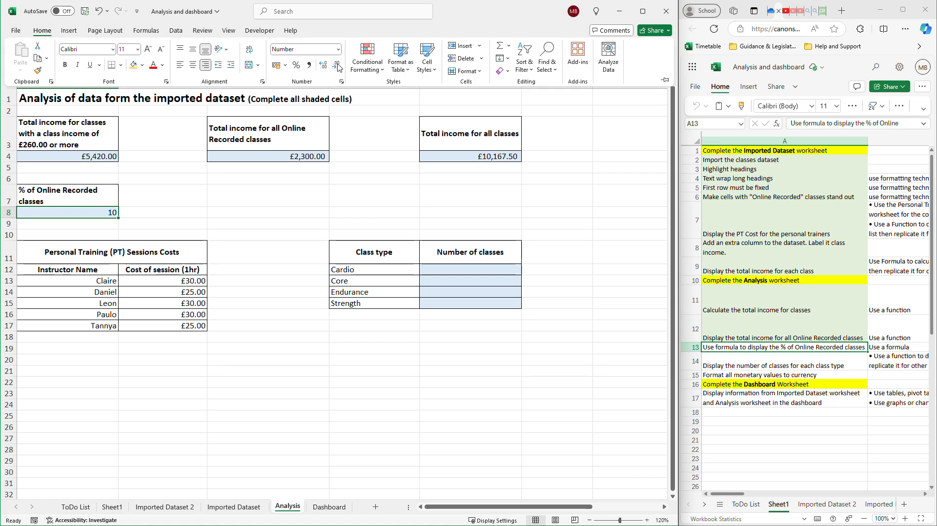
click(336, 51)
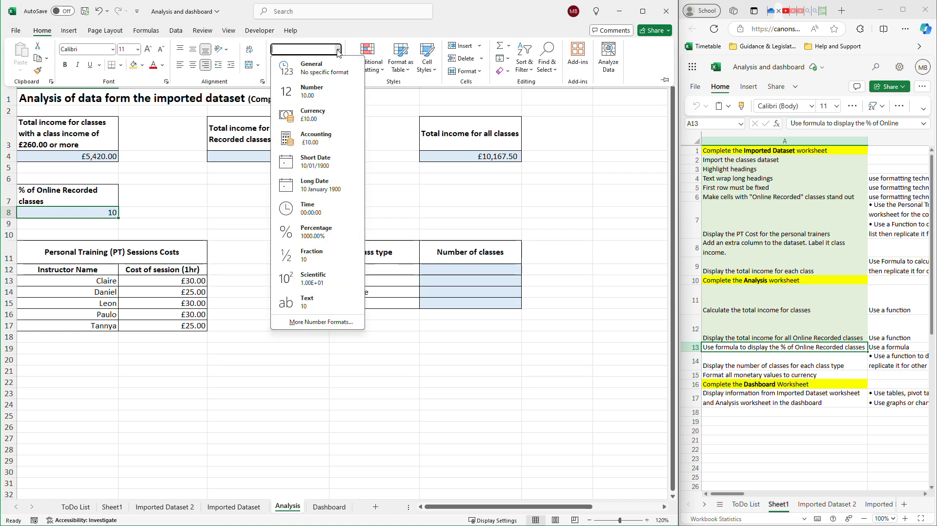
click(310, 229)
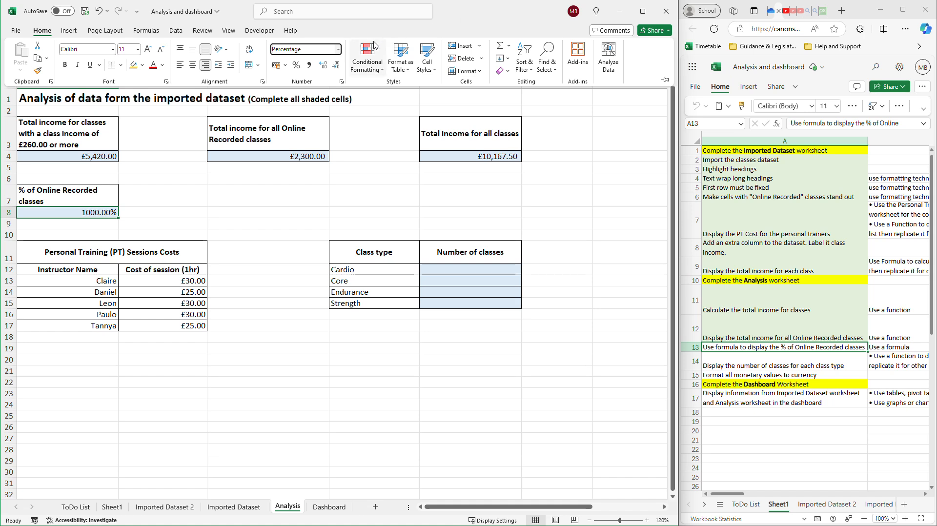
Remove "* 100" from the end of the COUNTIF / COUNTA formula in cell A8.
click(106, 213)
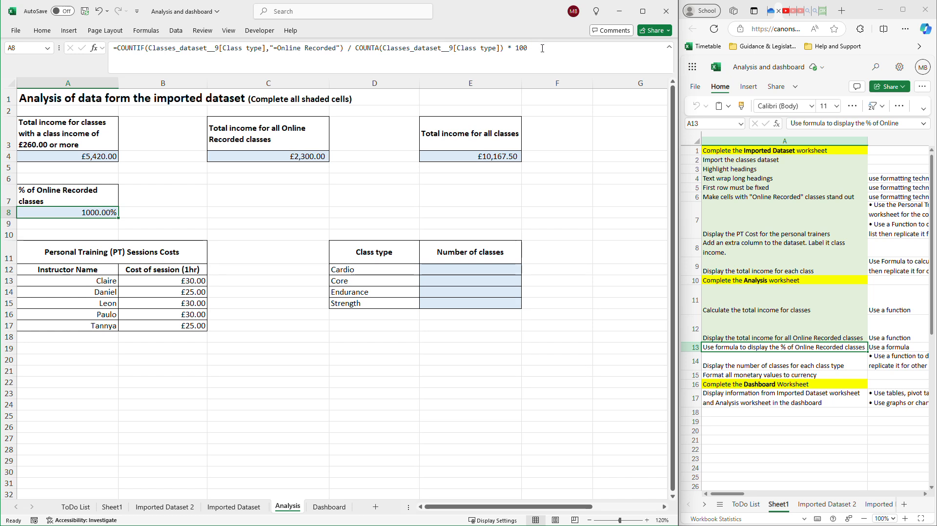
drag(528, 48, 511, 47)
key(BackSpace)
key(BackSpace)
key(BackSpace)
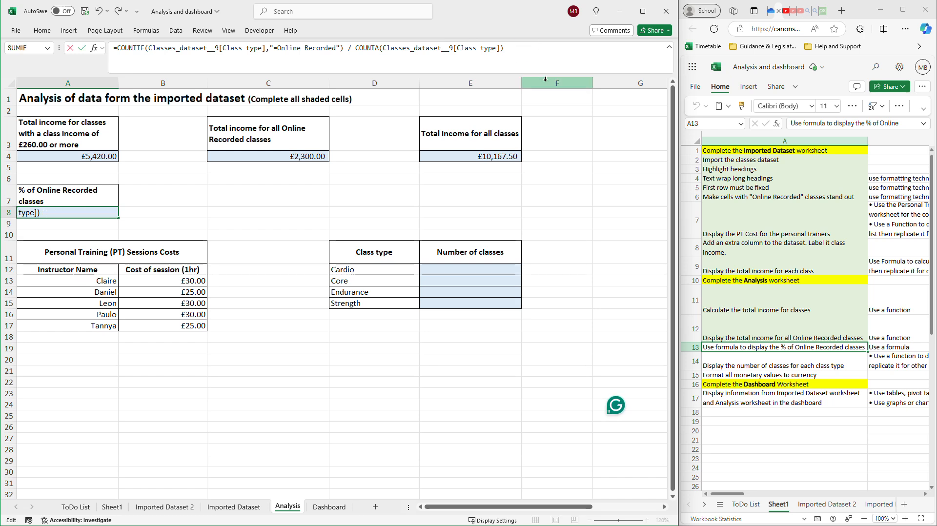
key(Return)
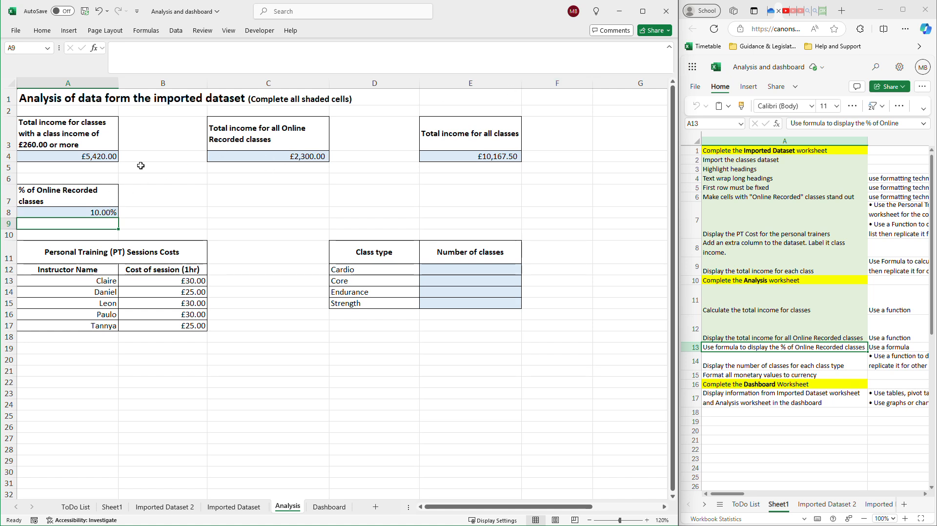
click(94, 213)
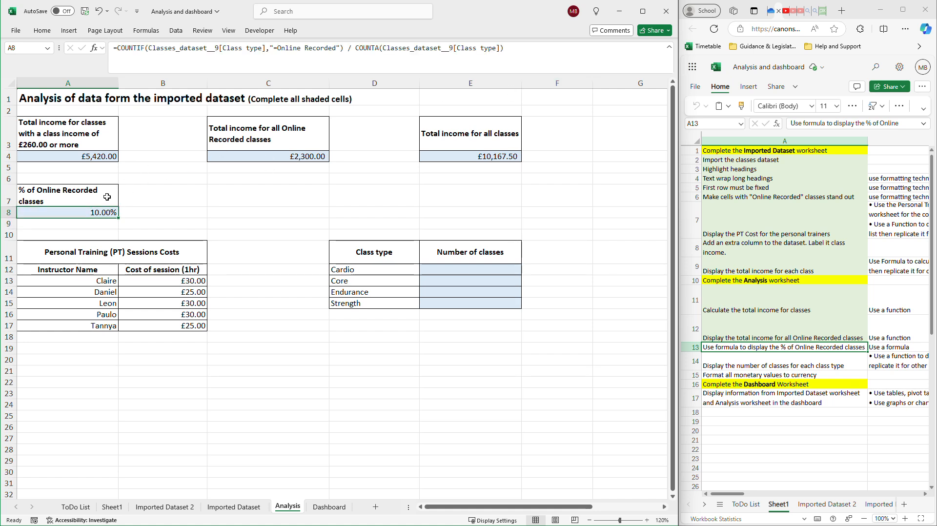
click(522, 46)
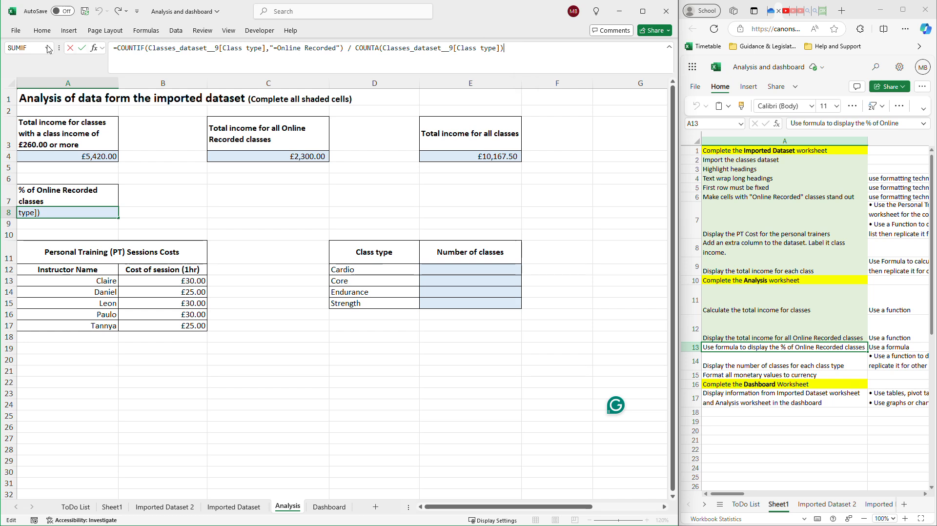
click(41, 31)
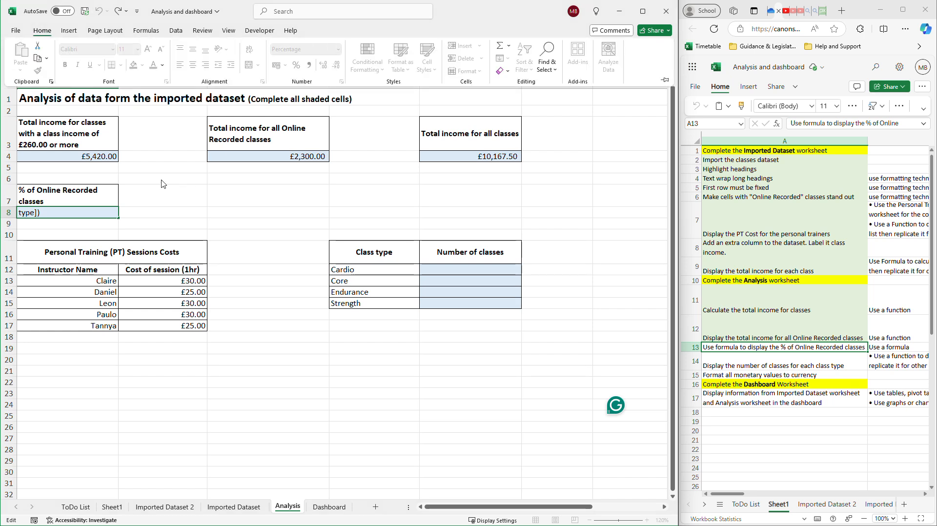
click(182, 200)
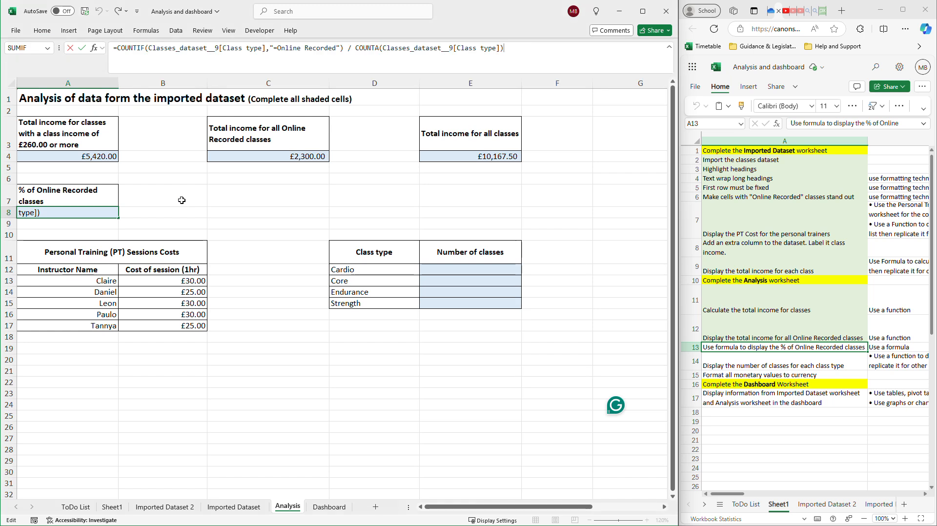
key(Return)
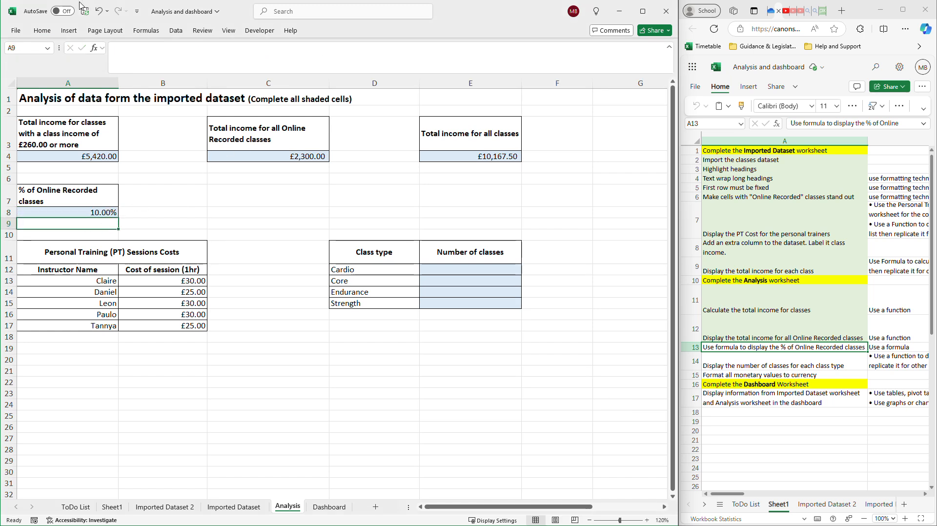
Switch the number format of cell A8 to General and back to Percentage.
click(42, 32)
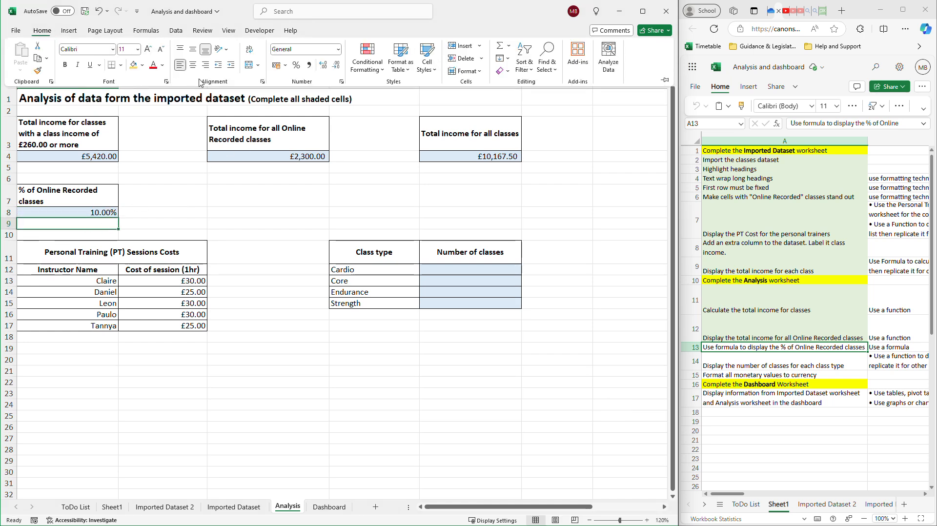
click(68, 213)
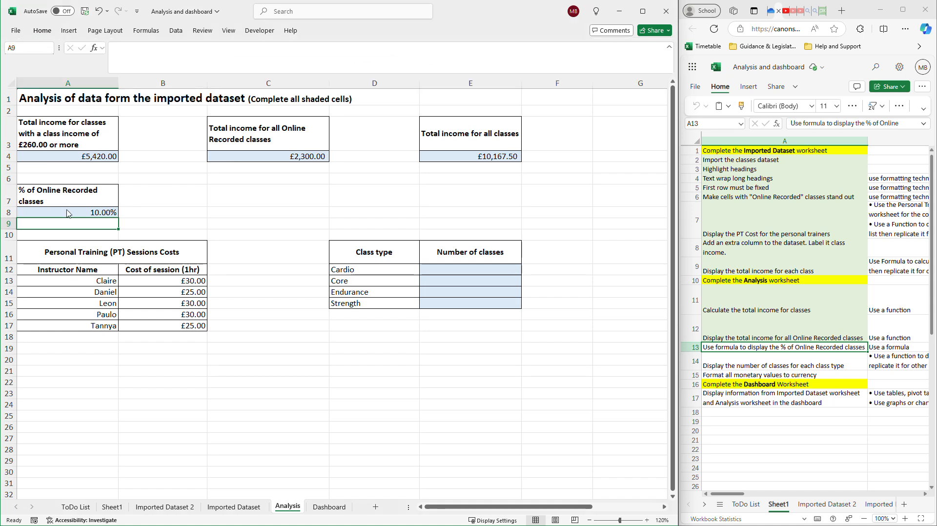
click(42, 31)
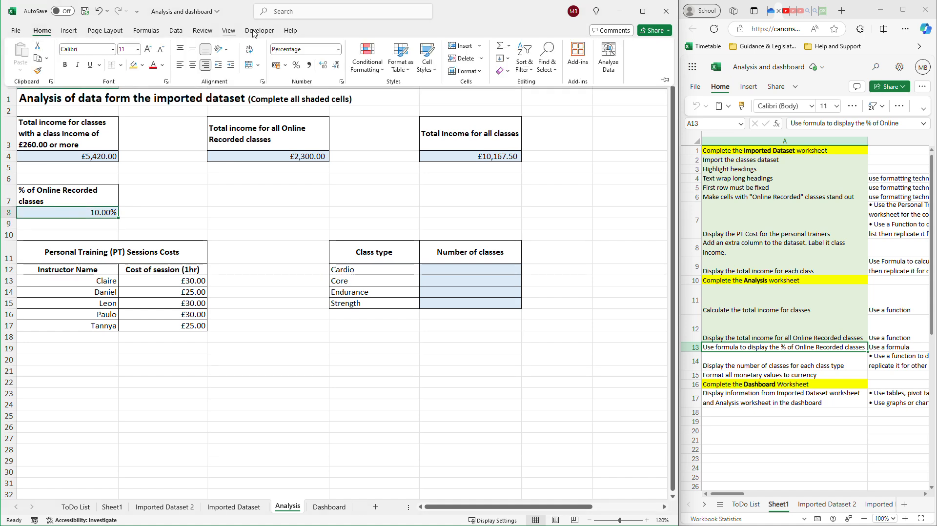
click(338, 49)
click(325, 72)
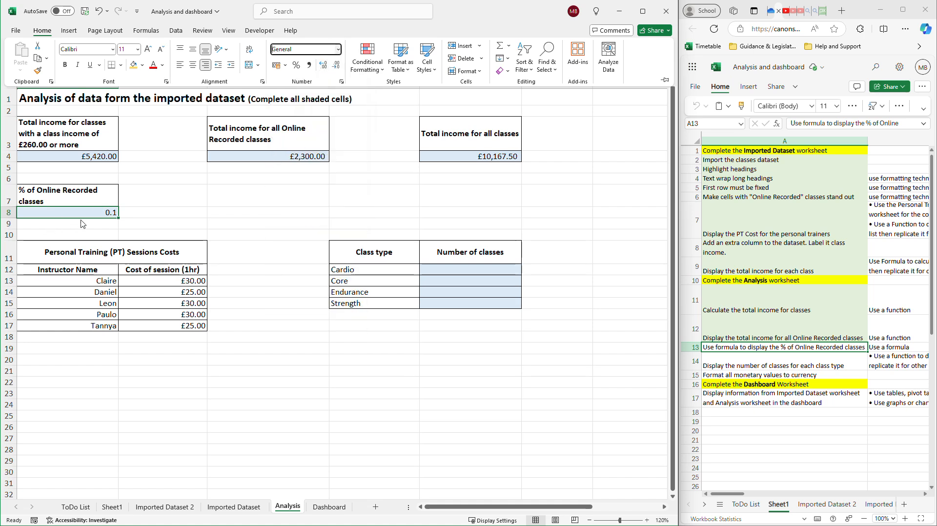
click(338, 50)
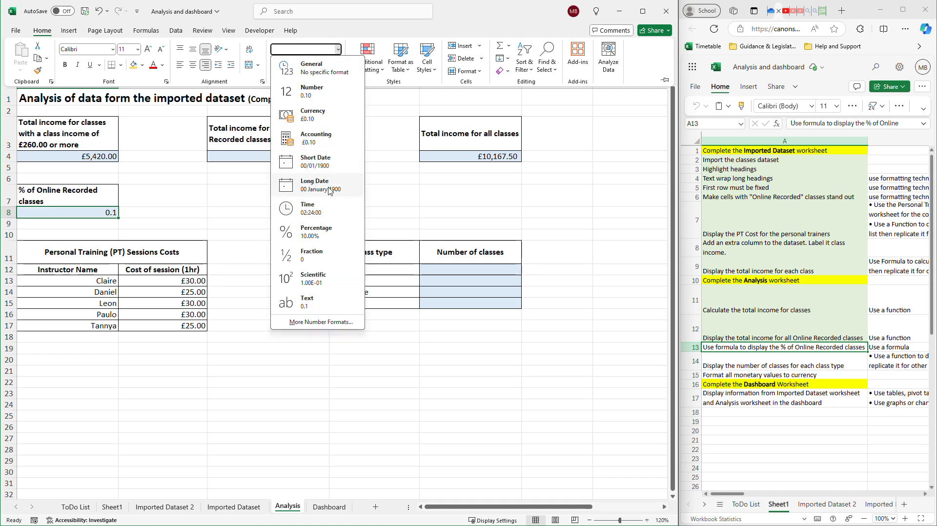
click(319, 236)
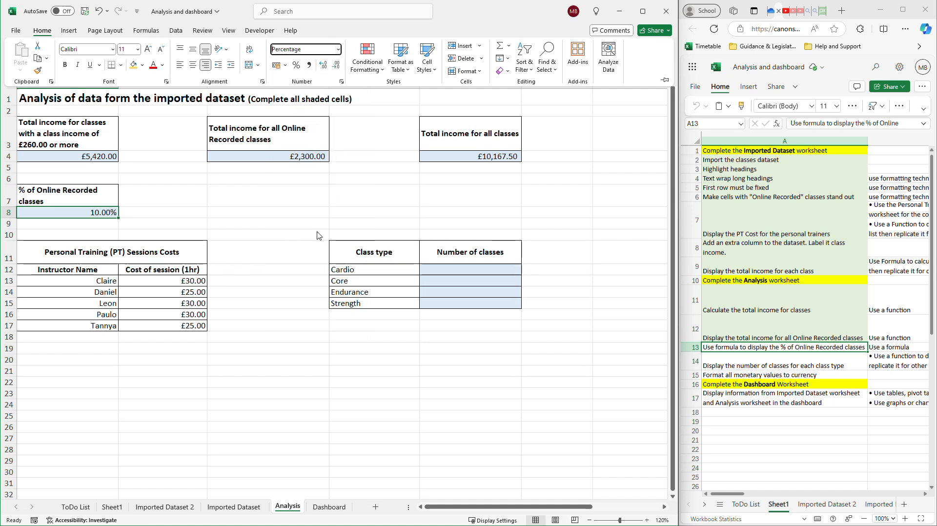
Try the Number format on cell A8 and set it back to General.
click(338, 49)
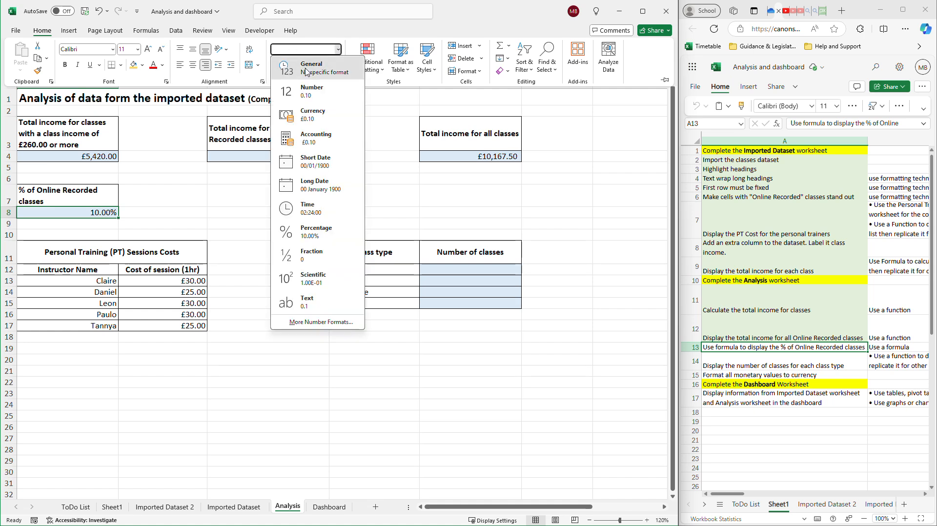
click(313, 96)
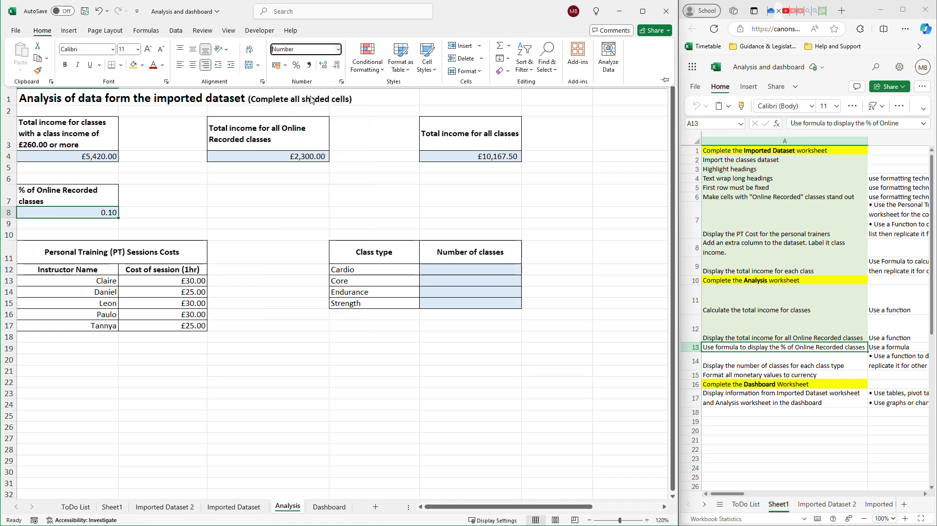
click(338, 49)
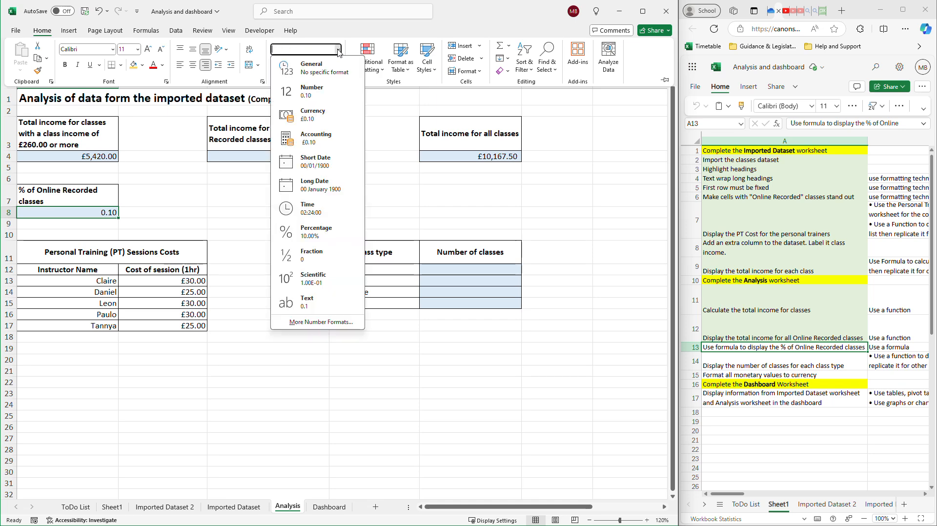
click(317, 64)
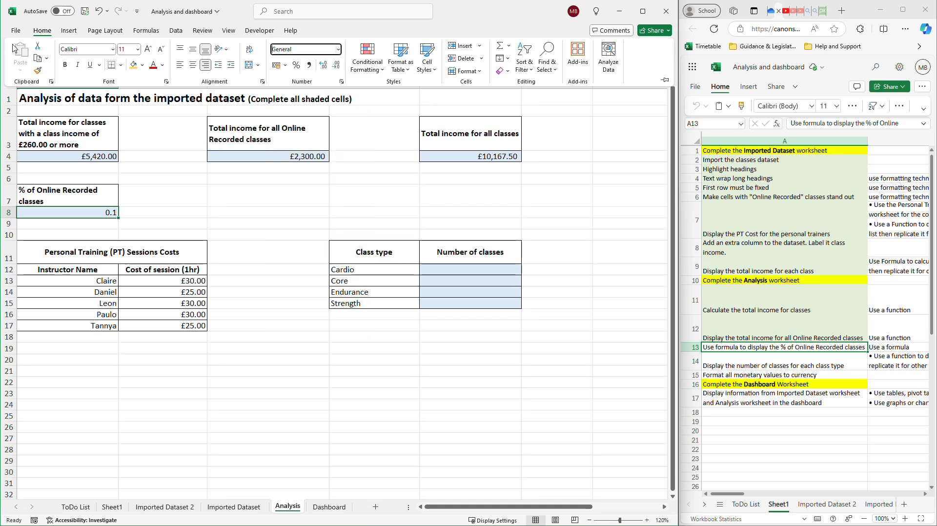
click(17, 31)
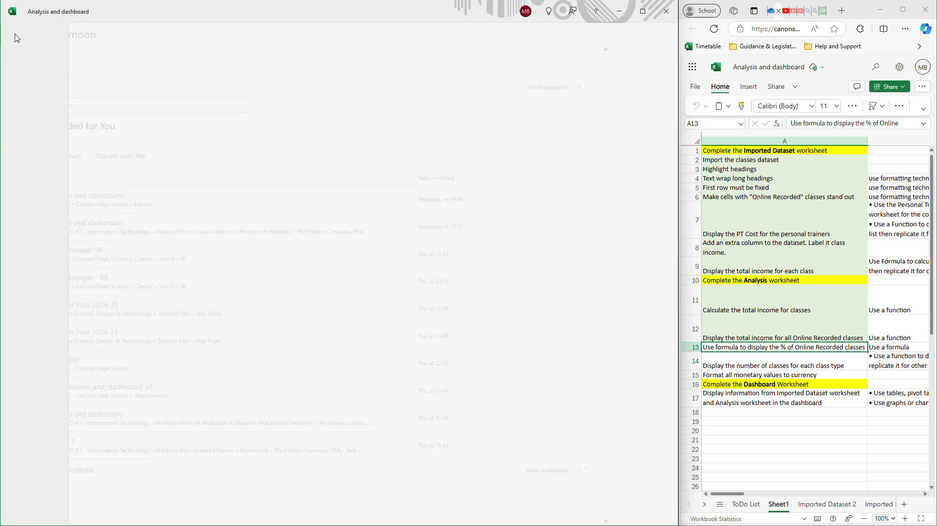
click(17, 38)
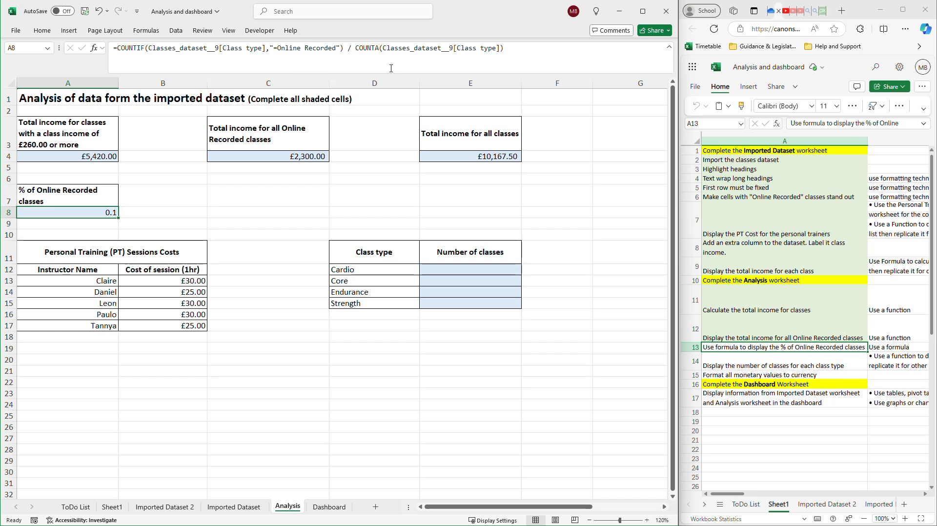
Append "* 100" to the end of the COUNTIF / COUNTA formula in cell A8.
click(527, 46)
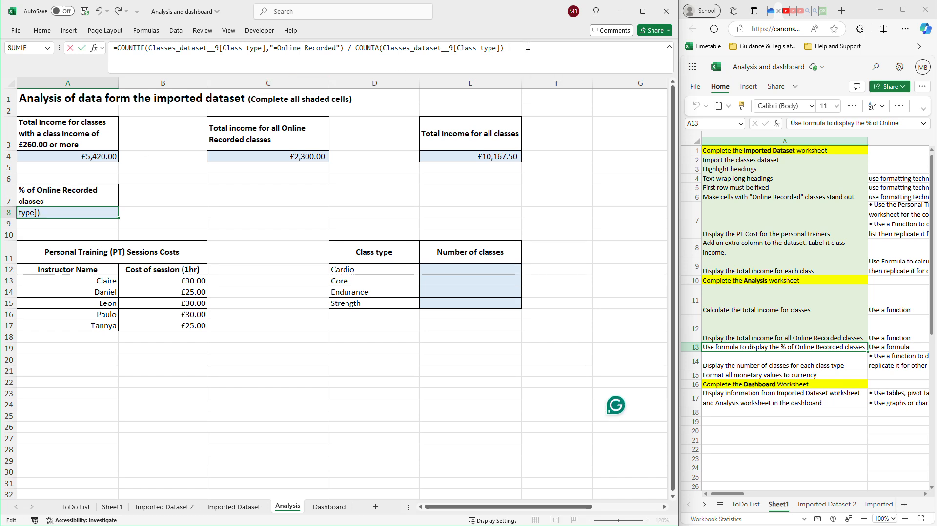
text(* 100)
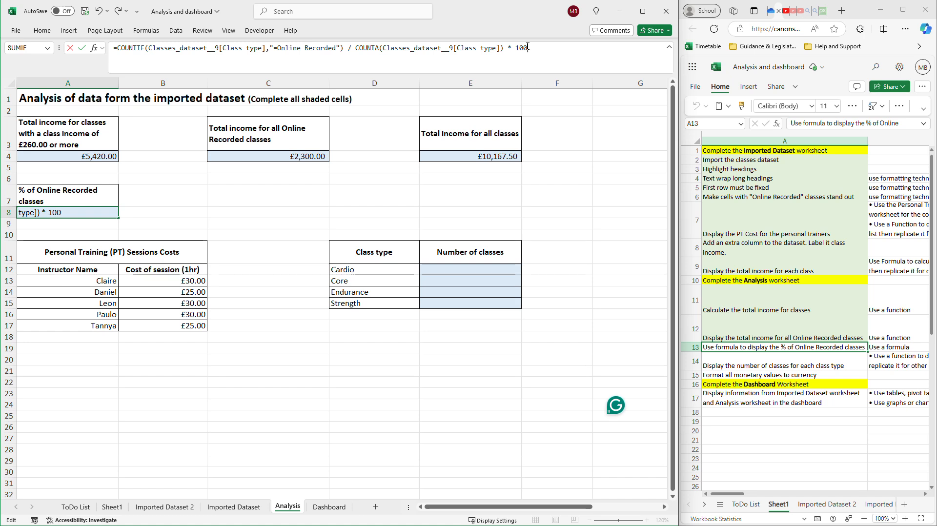
key(Return)
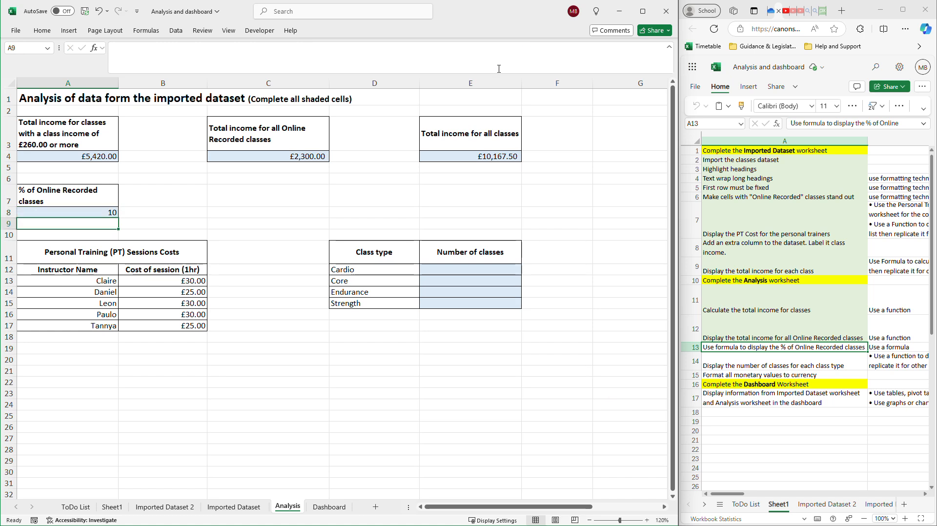
Delete the multiplication by 100 from the percentage formula in A8 again.
click(107, 212)
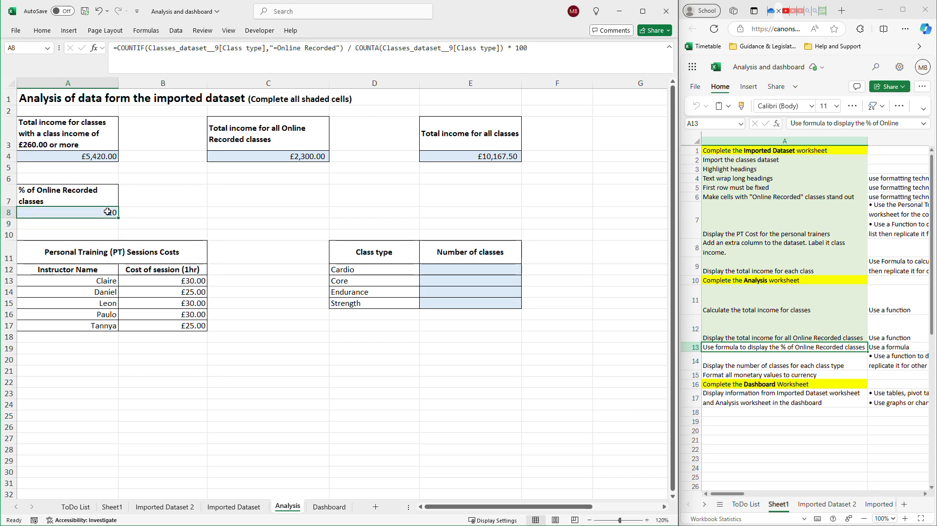
drag(530, 49, 505, 49)
key(BackSpace)
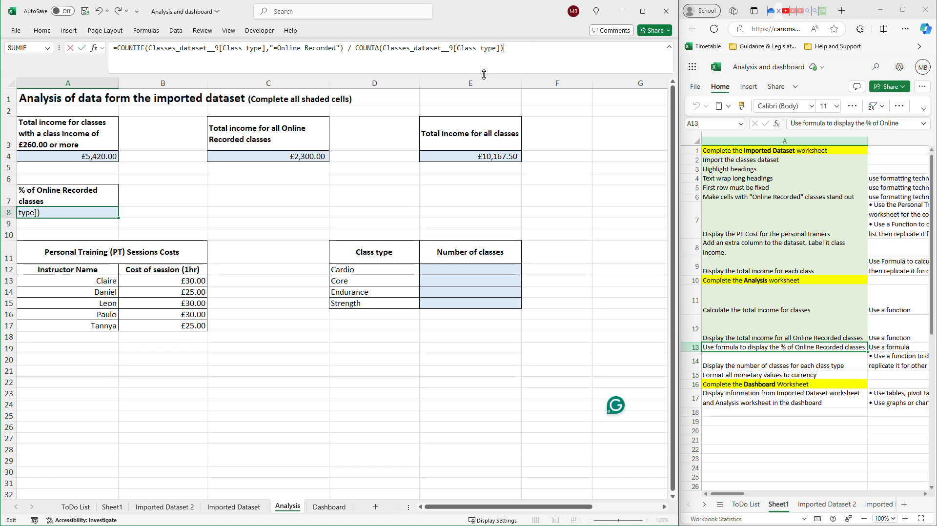
key(Return)
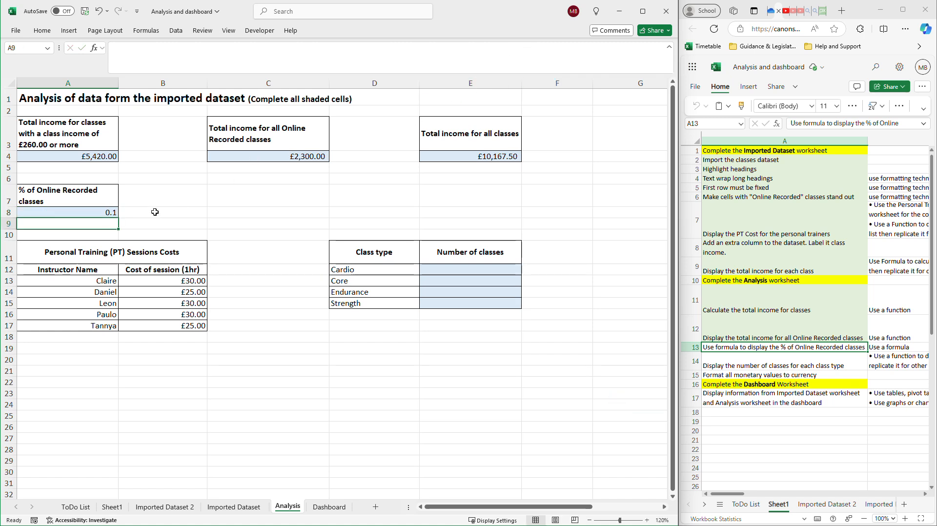
Apply the Percentage number format to the empty cell A9.
click(42, 30)
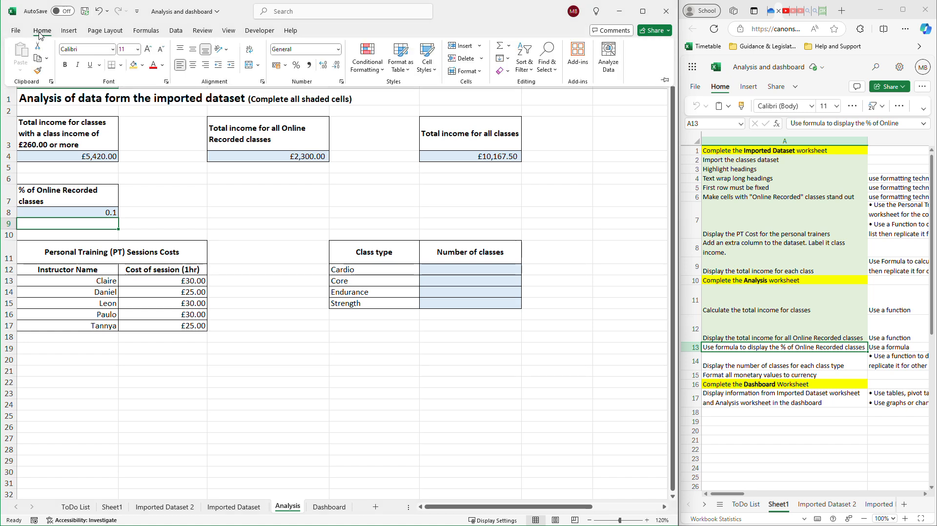
click(339, 50)
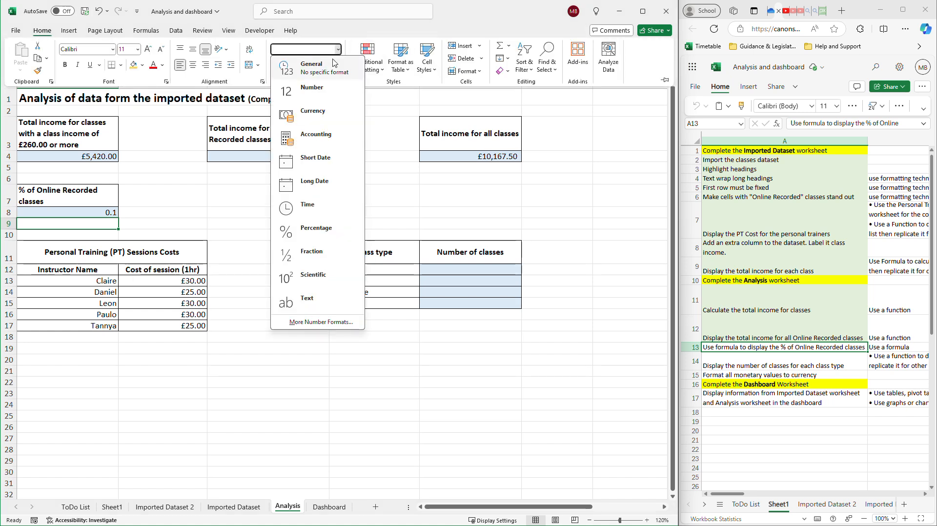
click(320, 230)
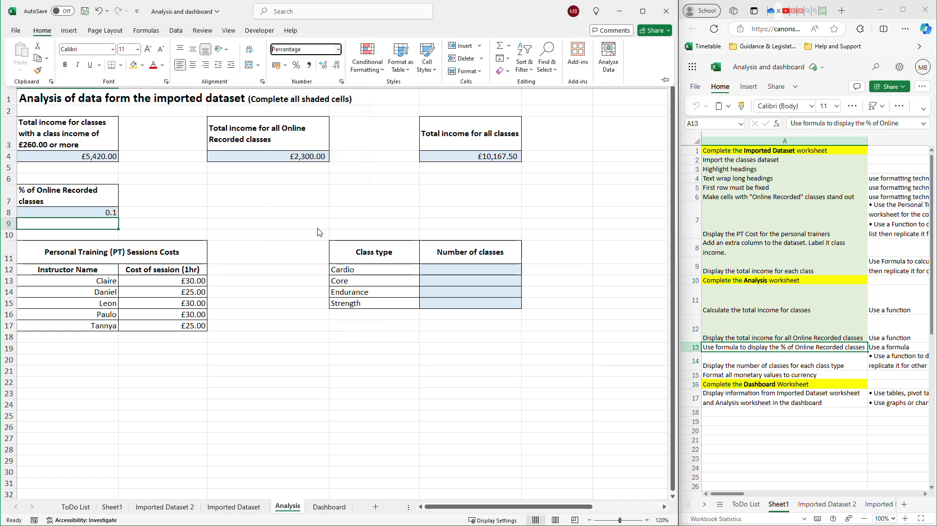
Apply the Percentage number format to the Online Recorded classes result in cell A8.
click(91, 215)
click(88, 212)
click(41, 30)
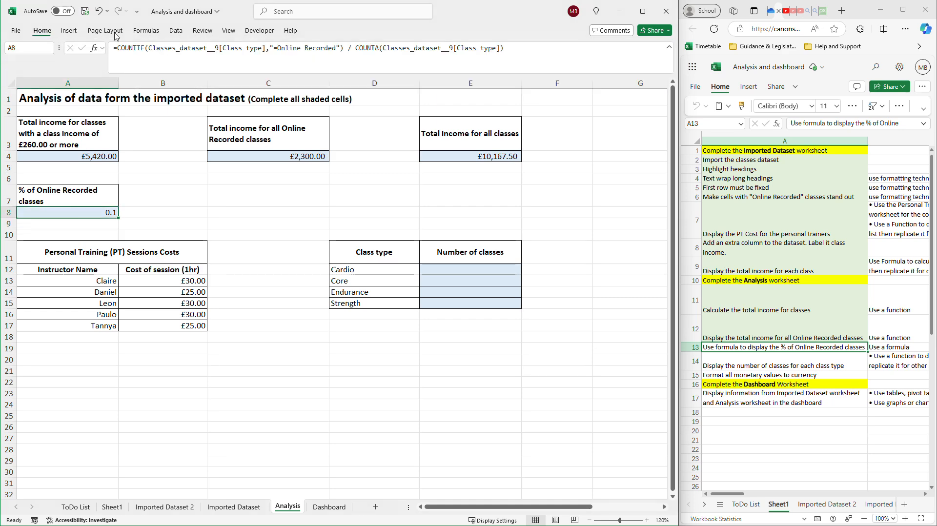
click(338, 49)
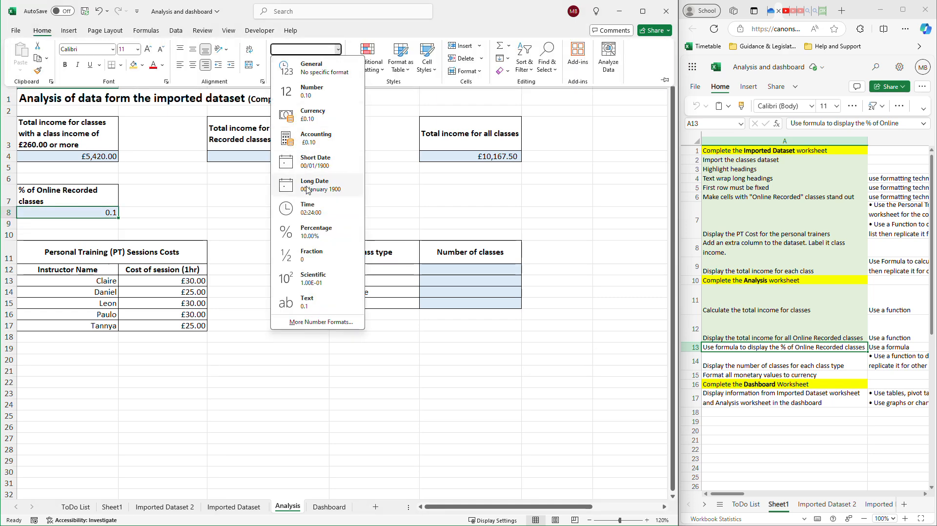
click(314, 230)
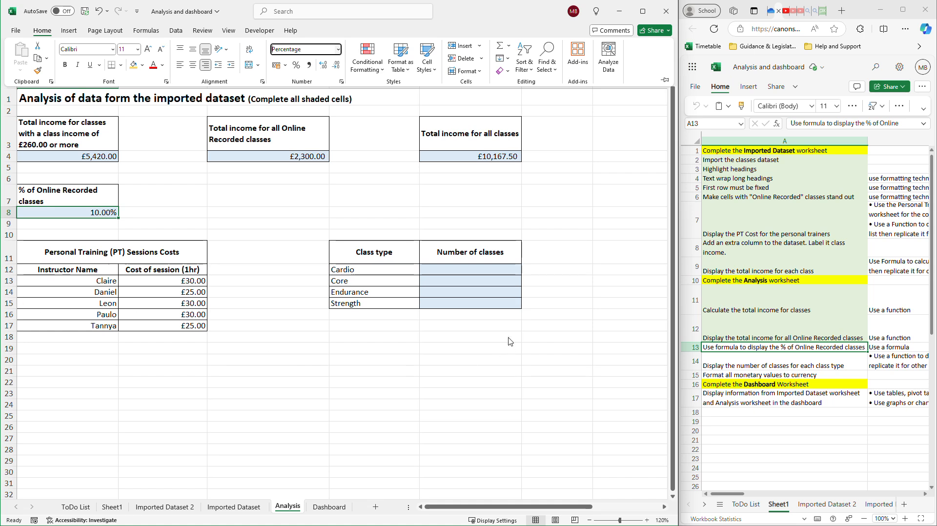
Mark the Online Recorded percentage task in A13 of the task list as done with the green fill used for completed tasks.
click(490, 269)
click(490, 268)
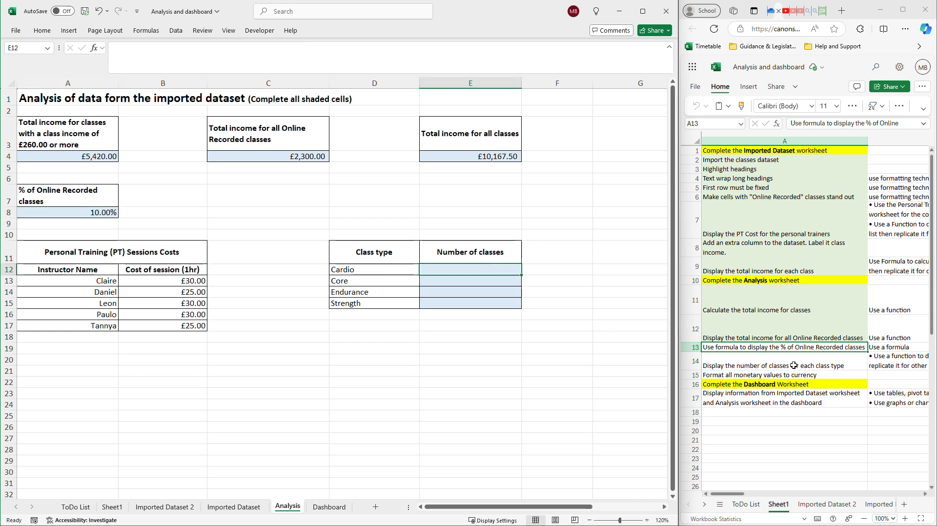
click(852, 106)
click(872, 264)
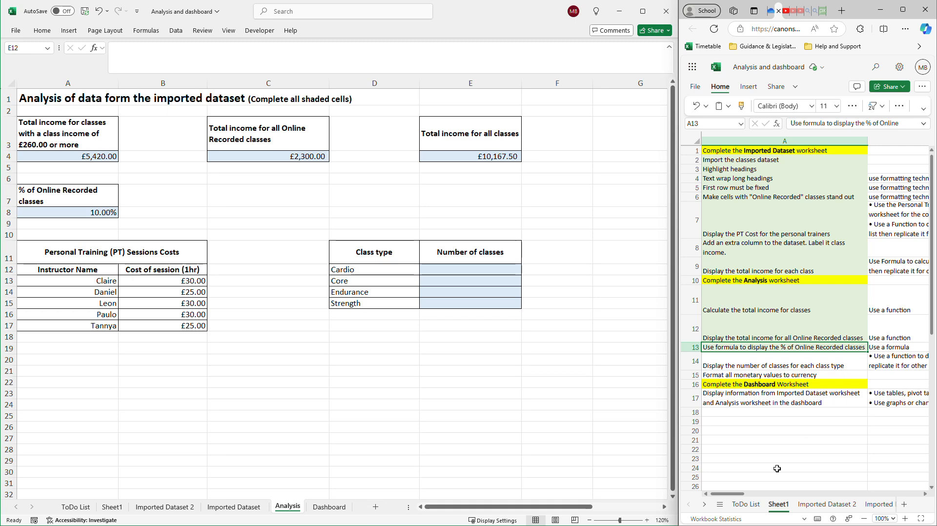
Check the task list's instructions for the class type counts, search the functions for Count and insert COUNTIF in cell E12 of Analysis.
drag(727, 495, 641, 476)
drag(728, 494, 751, 496)
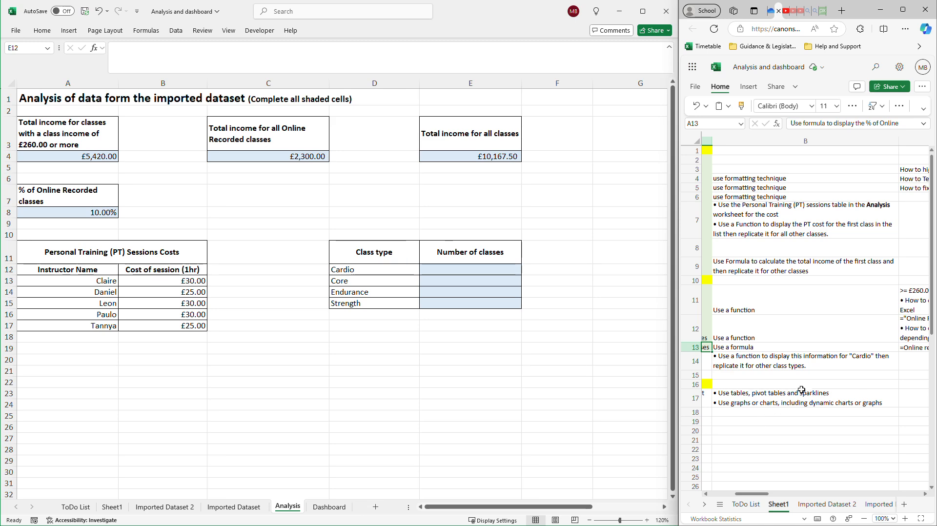
click(555, 510)
mouse_move(555, 510)
mouse_down()
mouse_move(622, 508)
mouse_move(541, 511)
mouse_up()
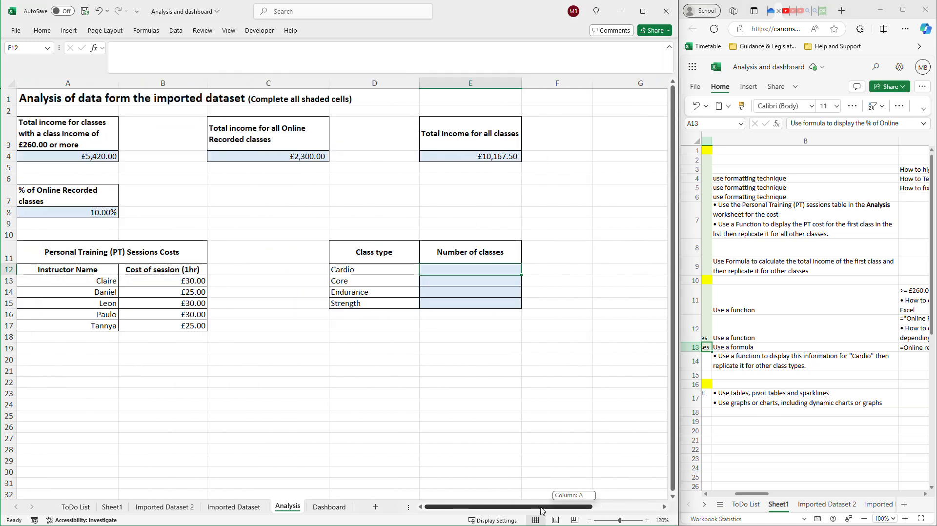
double_click(488, 270)
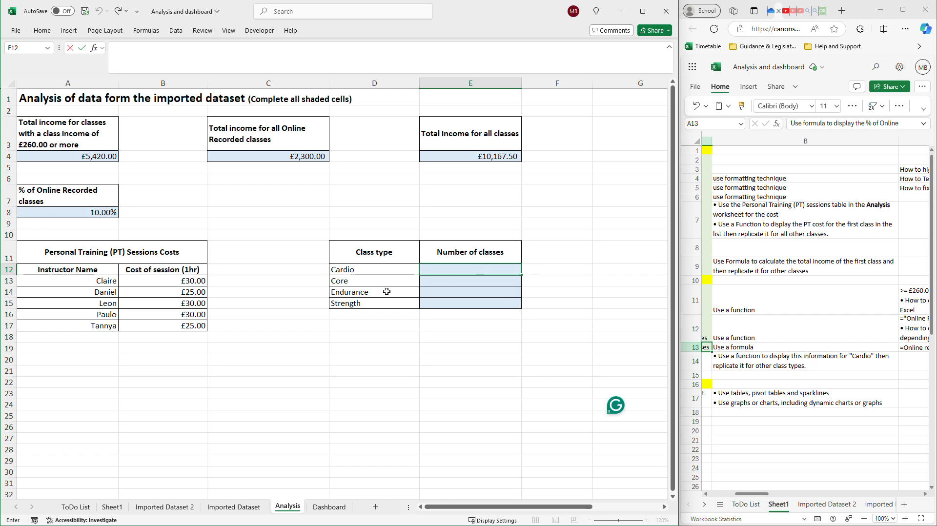
click(485, 286)
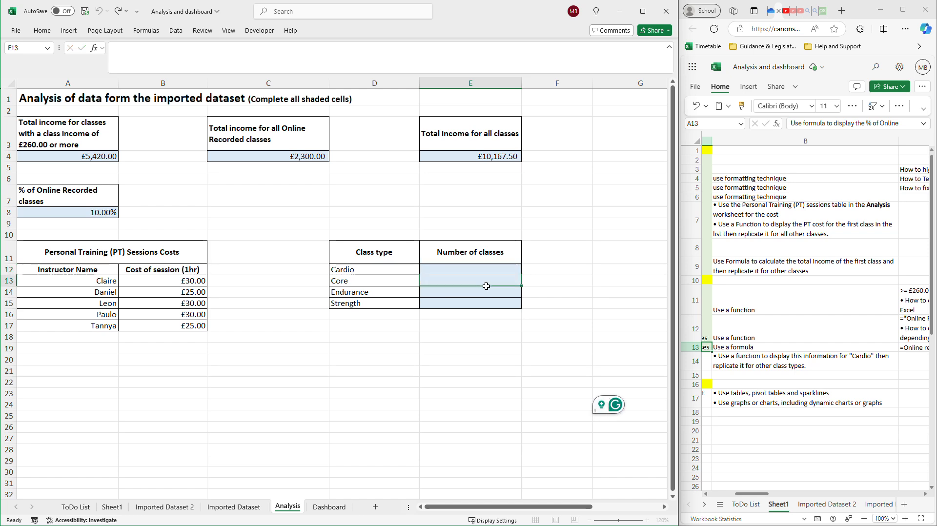
click(489, 270)
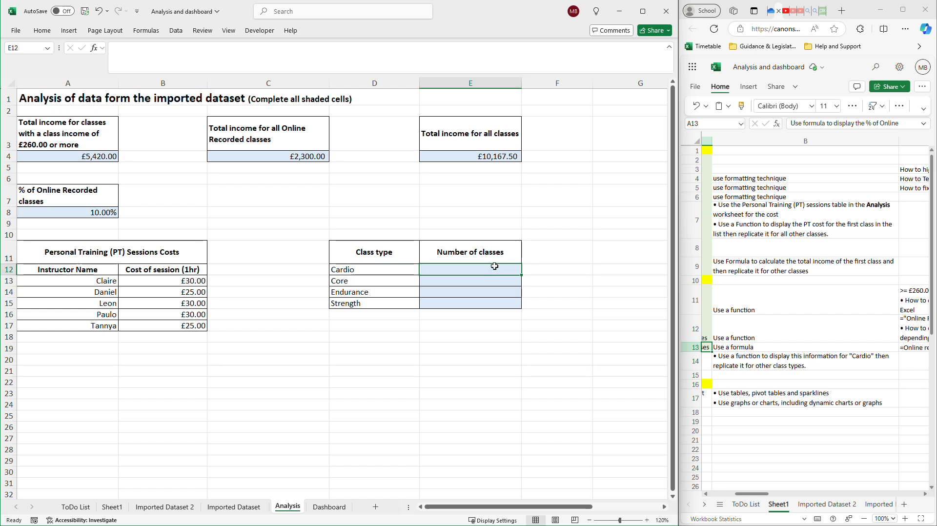
click(96, 48)
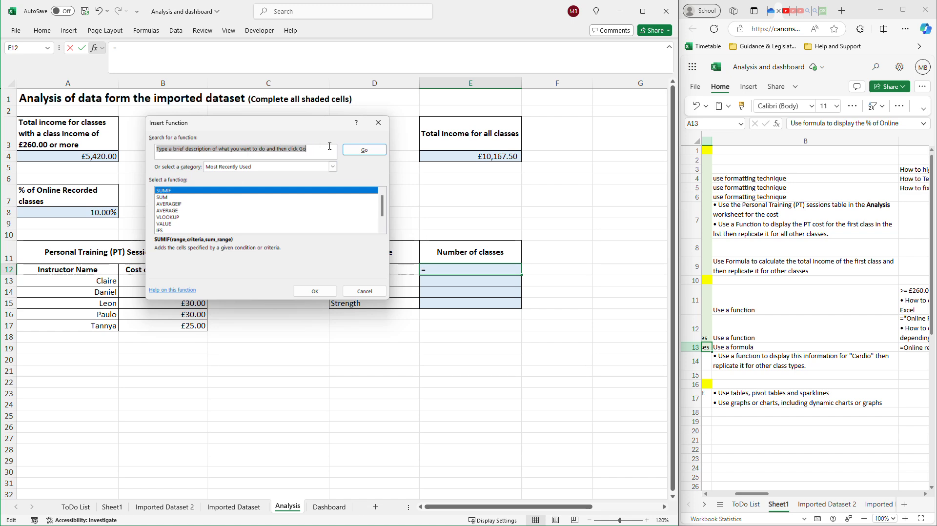
text(Count)
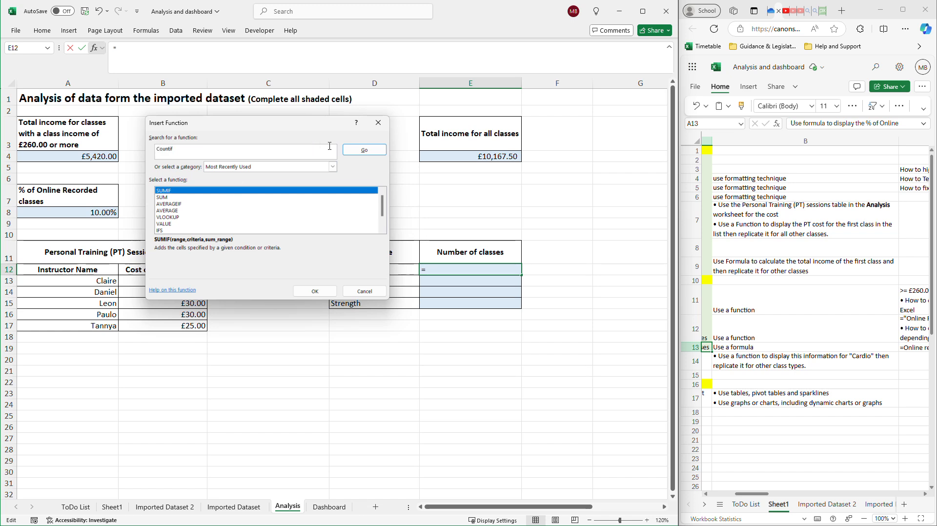
key(Return)
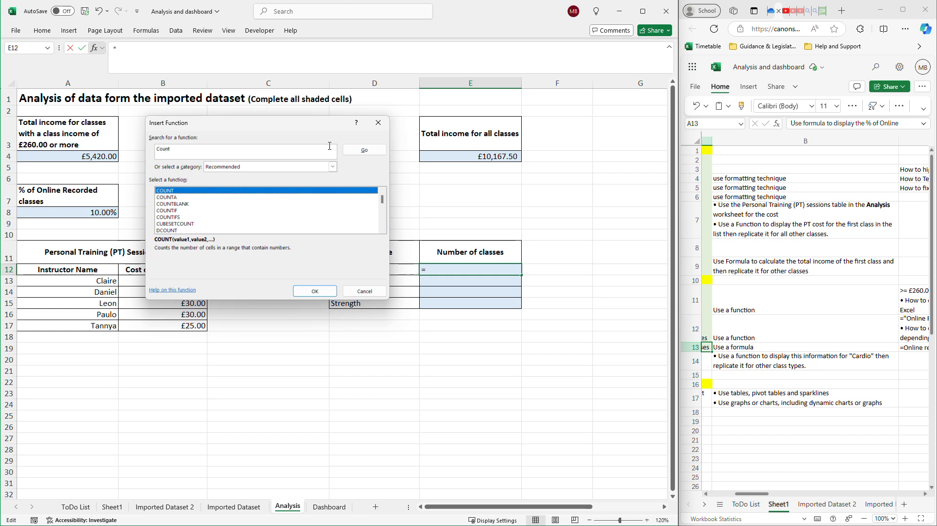
click(169, 210)
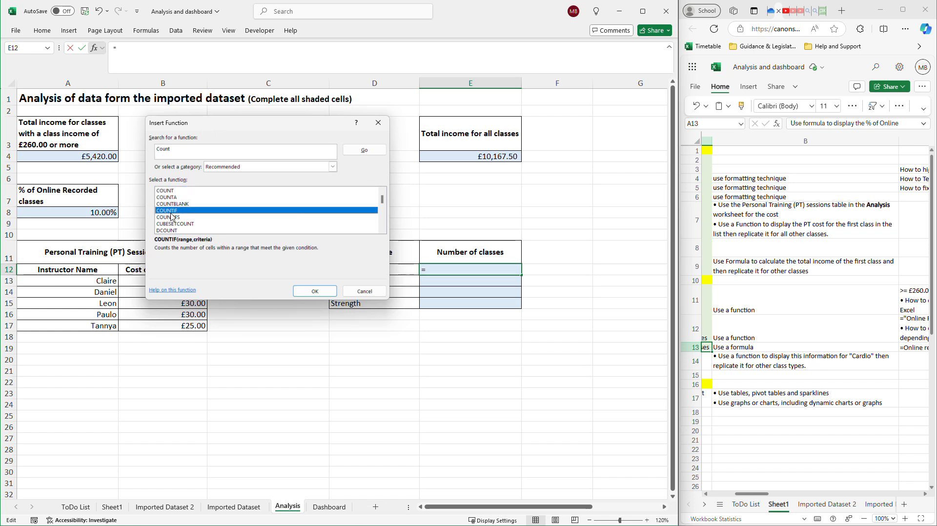
double_click(170, 212)
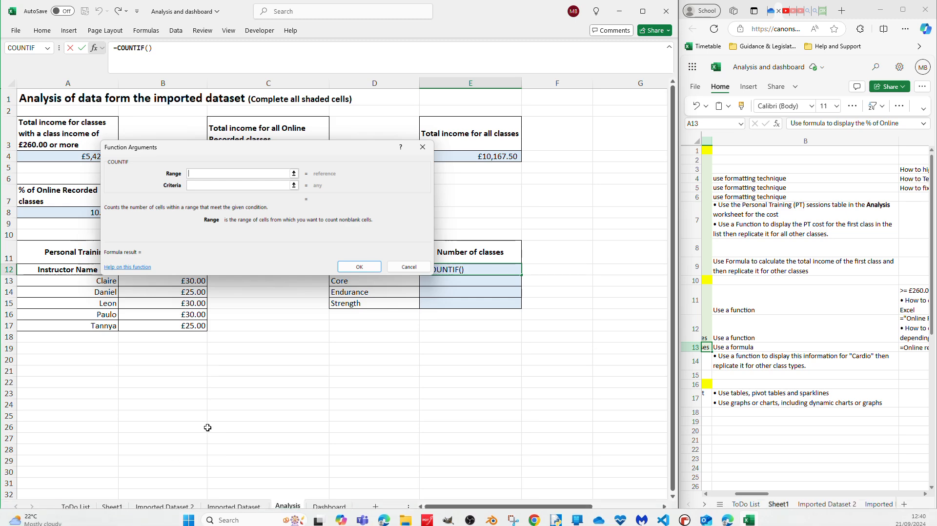
Set the COUNTIF range to the Exercise type column of Imported Dataset 2 and the criteria to "Cardio".
click(166, 510)
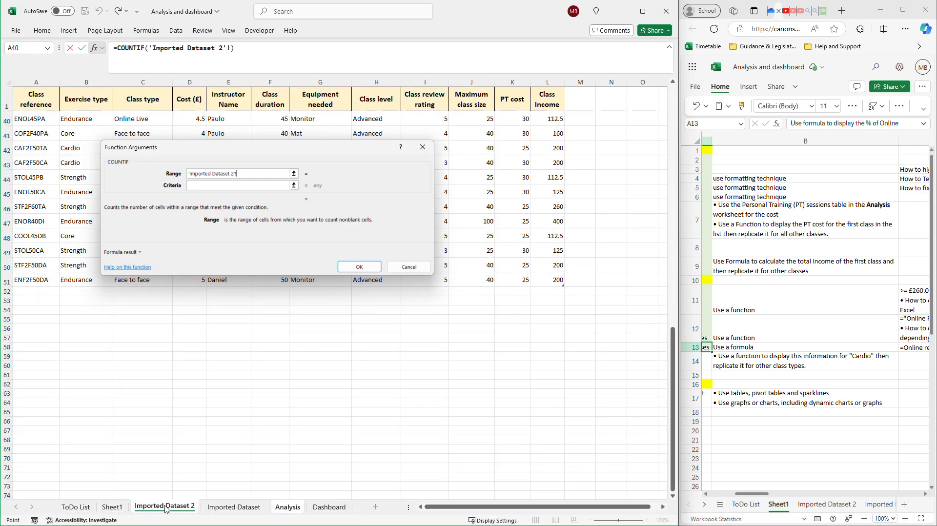
drag(307, 153, 768, 176)
scroll(348, 345, up, 10)
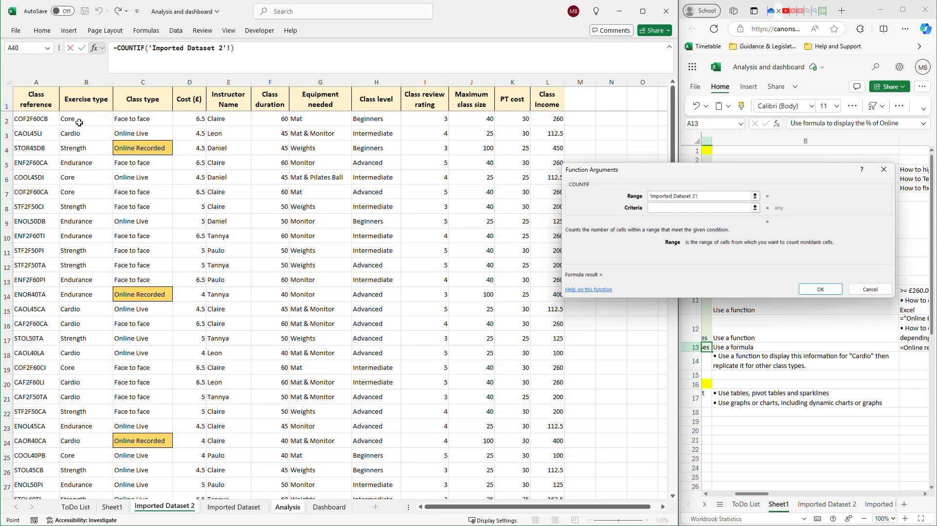
drag(79, 123, 97, 469)
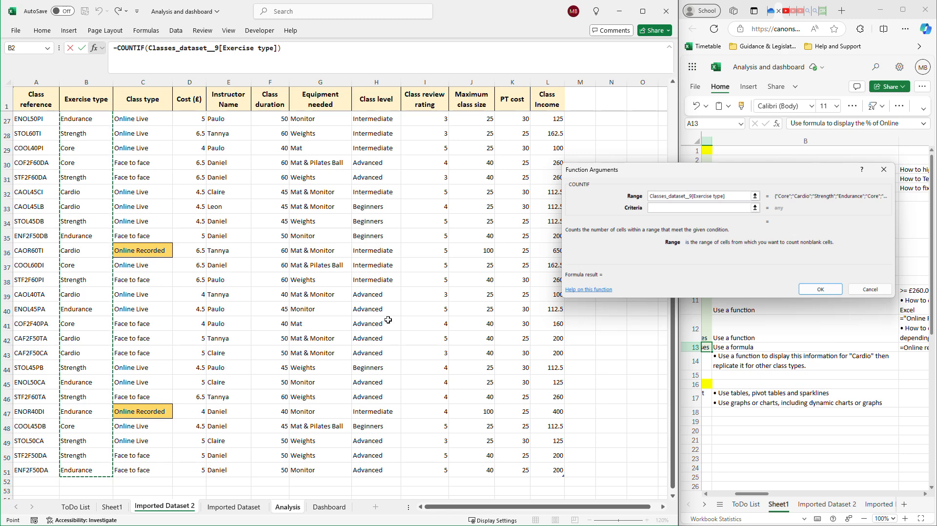
click(677, 209)
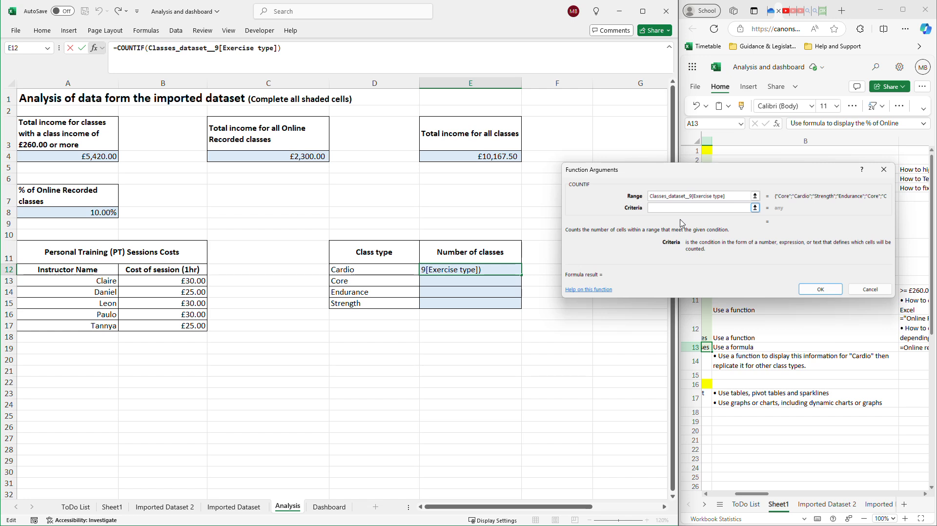
text(Cardio)
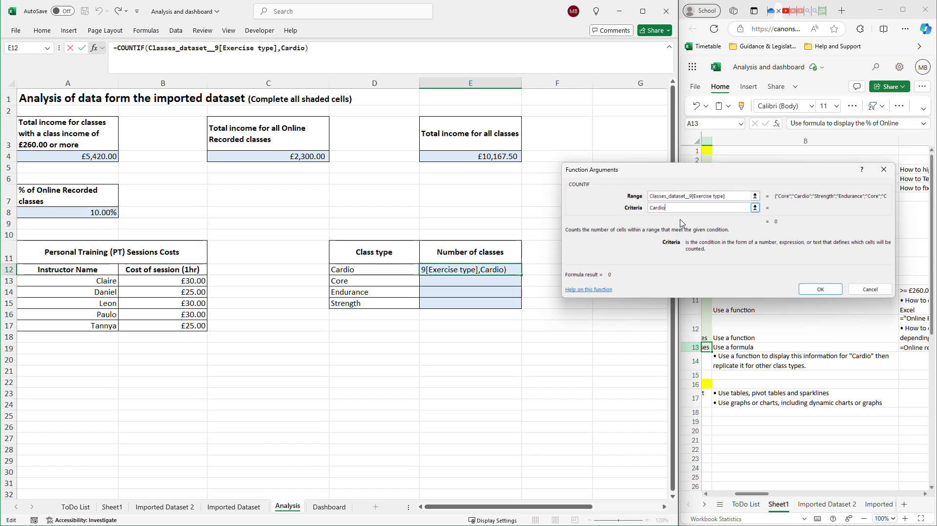
key(Return)
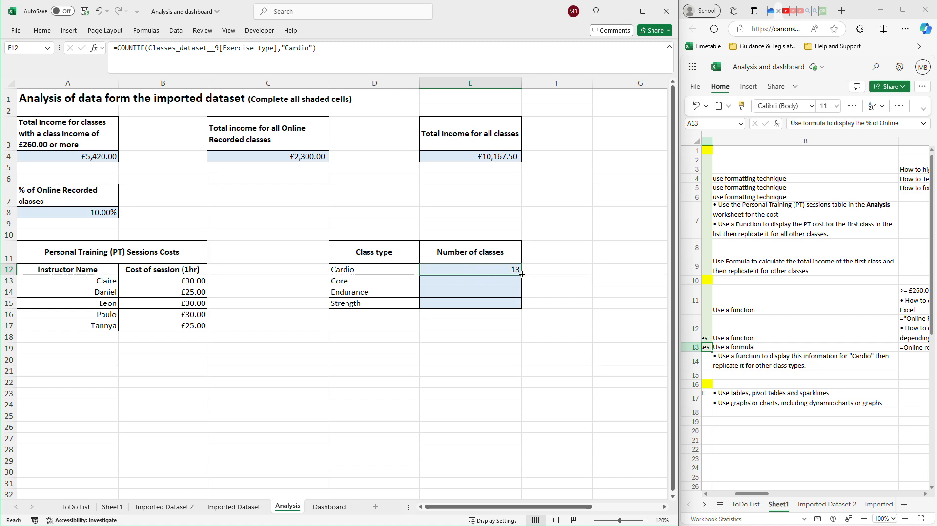
Fill the COUNTIF formula from E12 down to E15 and check the copied formulas for the other class types.
drag(521, 274, 521, 274)
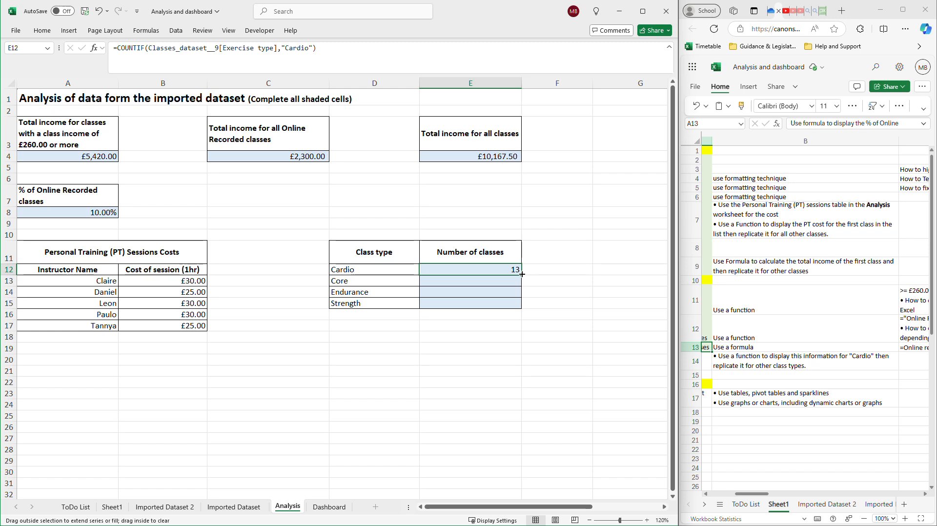
drag(521, 274, 521, 274)
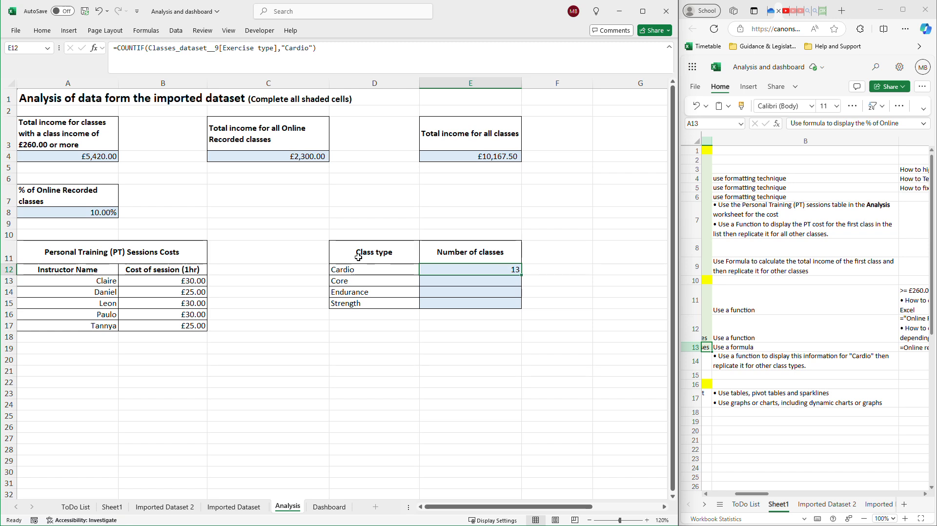
drag(521, 275, 521, 311)
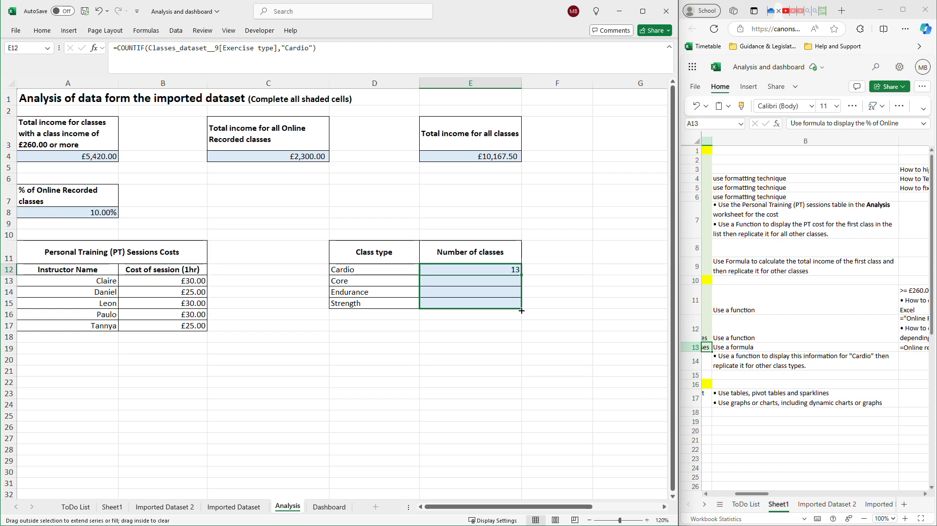
drag(521, 310, 521, 310)
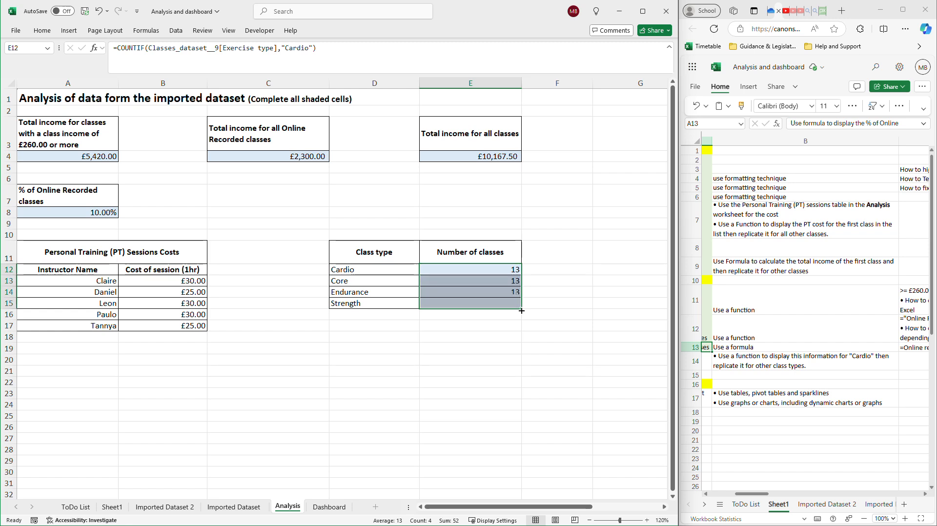
click(485, 279)
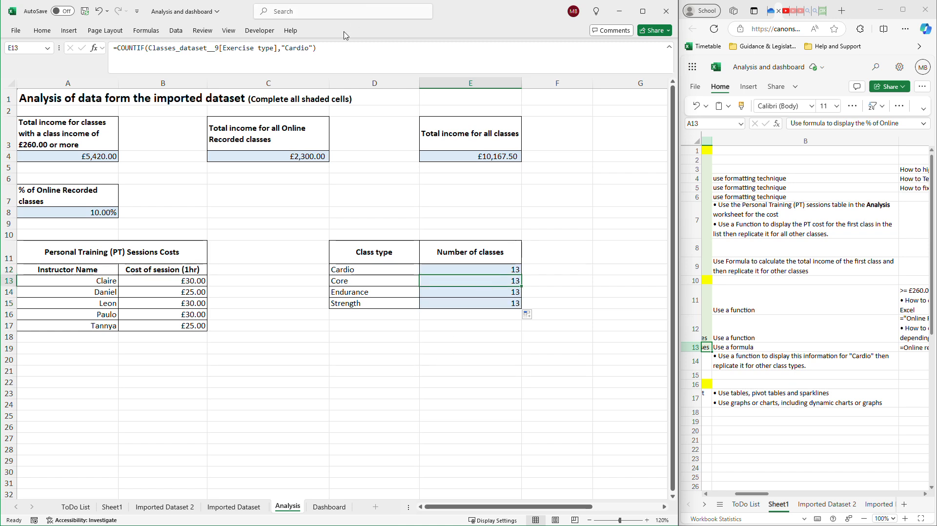
click(466, 290)
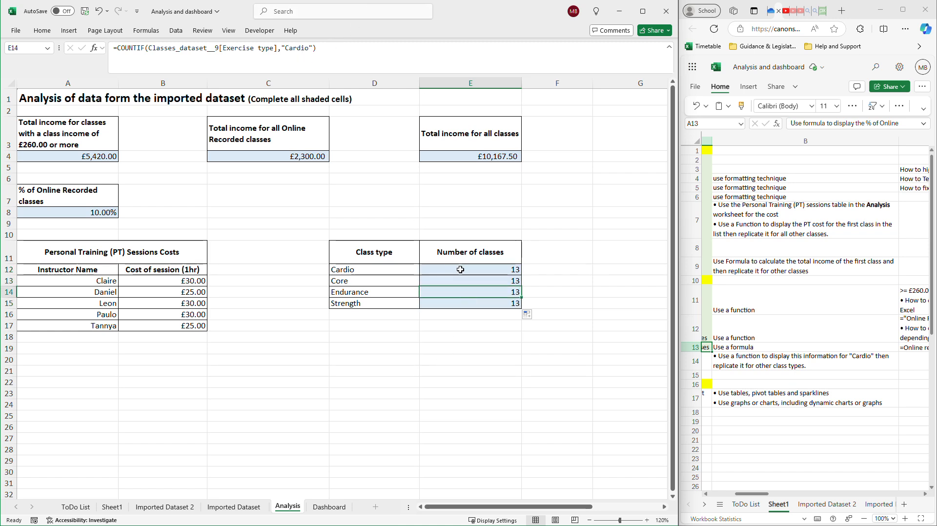
click(482, 304)
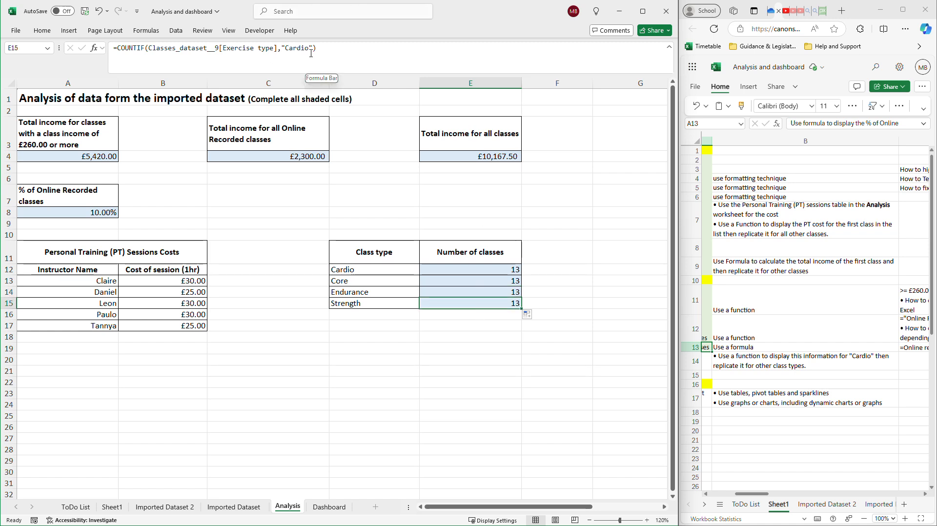
Replace the "Cardio" criterion in the COUNTIF formula in E12 with a reference to cell D12.
click(488, 268)
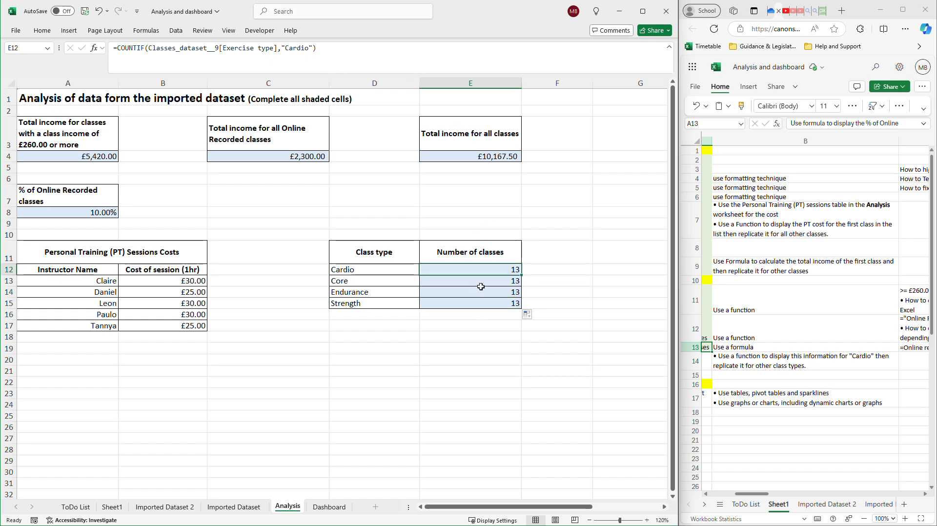
drag(313, 48, 282, 47)
key(BackSpace)
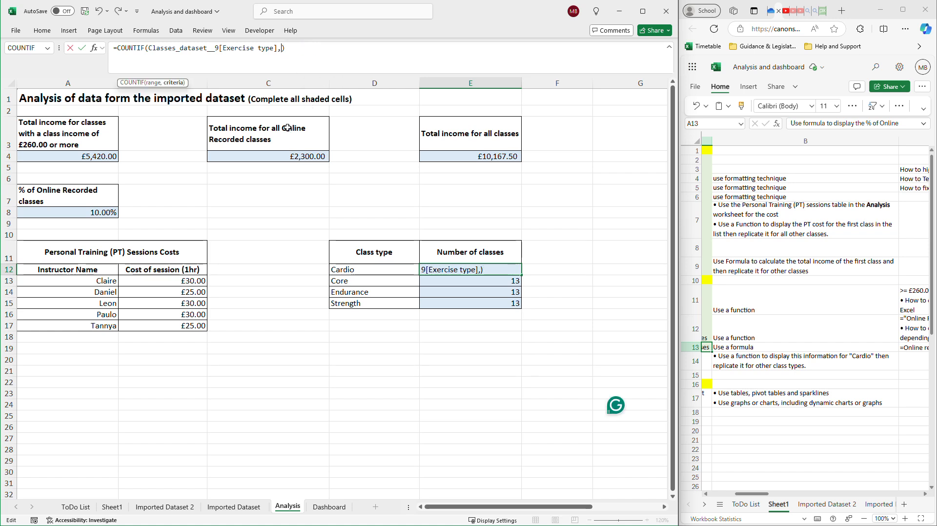
click(375, 269)
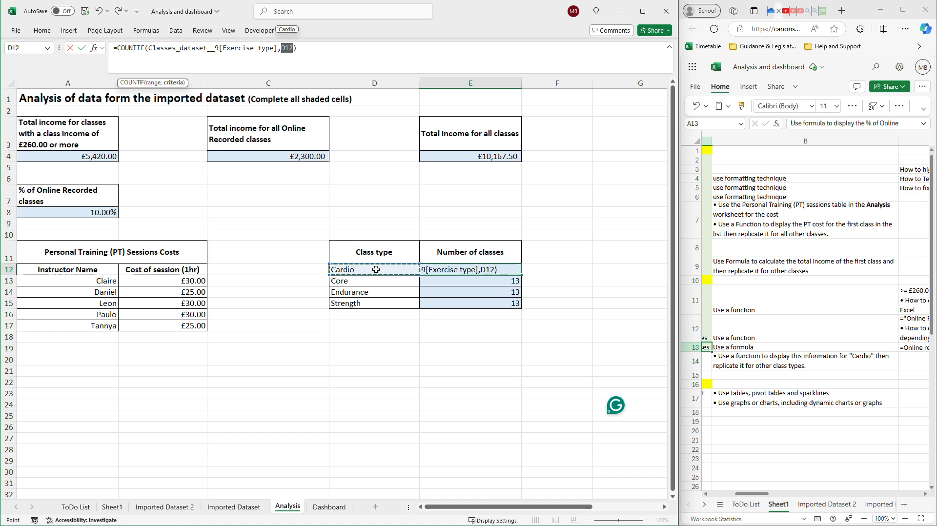
key(Return)
key(Up)
Change the class type in D12 to Core to test the formula's cell reference.
click(382, 275)
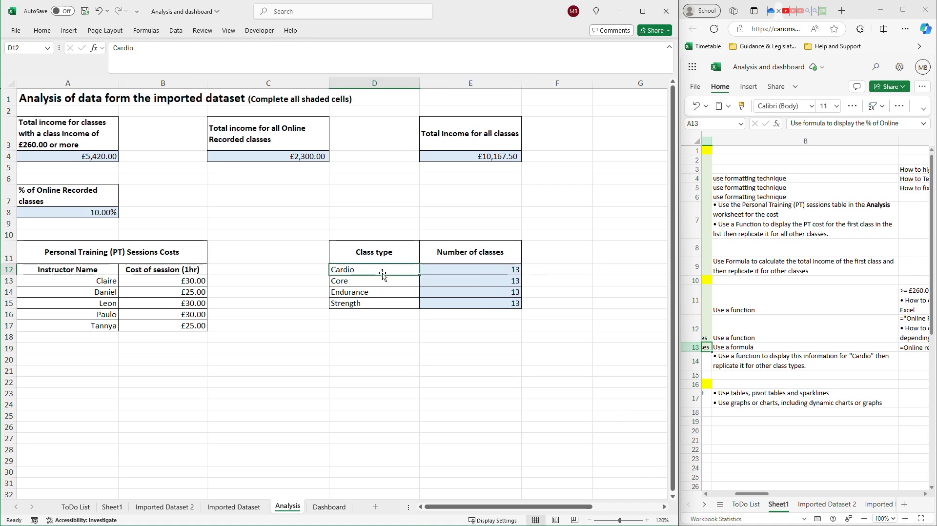
double_click(372, 271)
drag(372, 271, 337, 269)
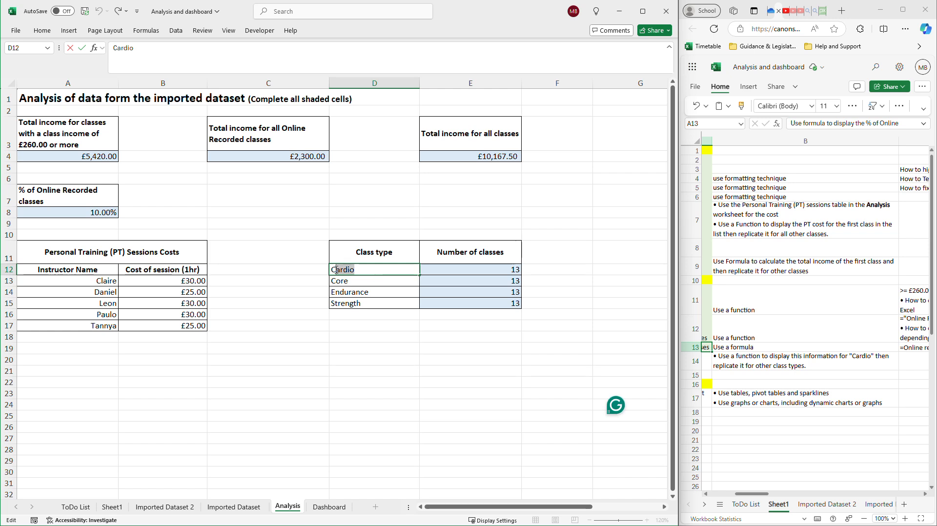
text(ore)
key(Return)
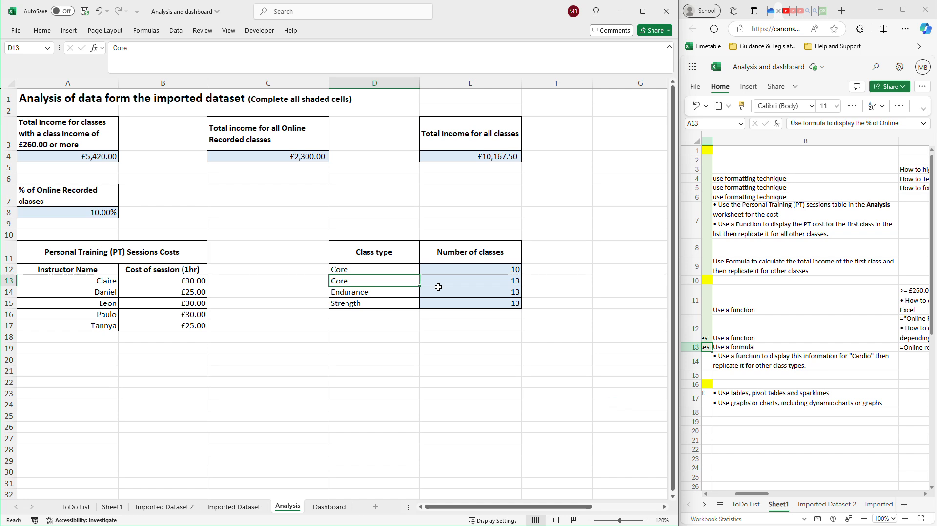
click(359, 270)
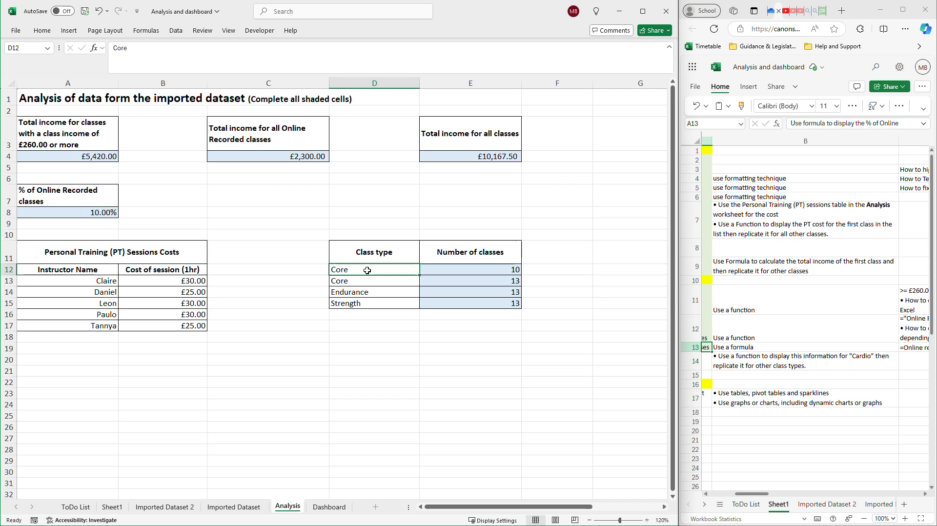
Undo the test change to the class type in D12 and fill the COUNTIF formula from E12 down to E15.
key(ctrl+z)
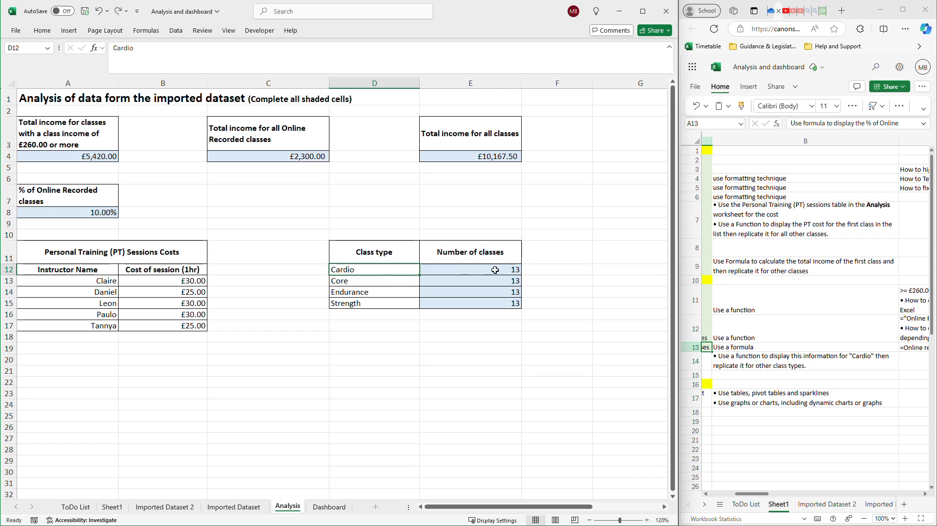
click(515, 272)
drag(524, 276, 522, 276)
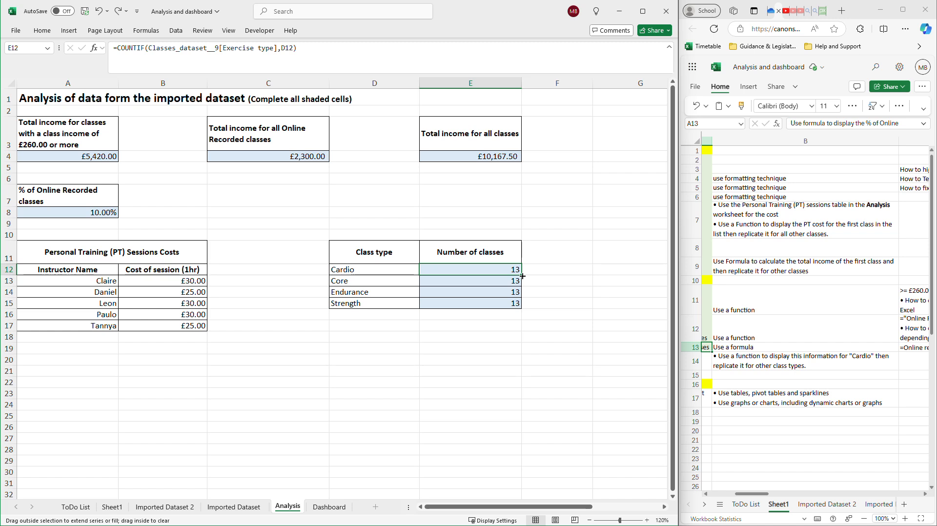
drag(520, 277, 515, 308)
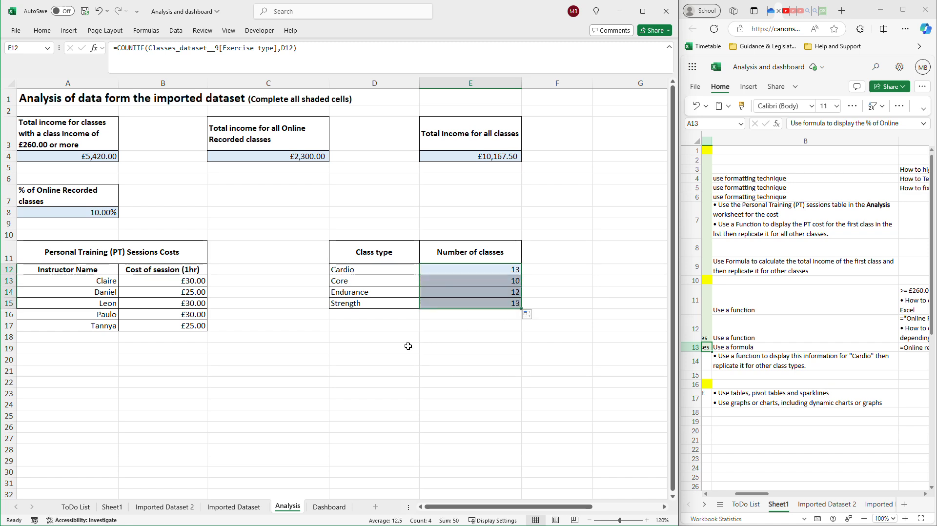
Check the copied COUNTIF formulas in E12 to E15 for their class type references.
click(498, 269)
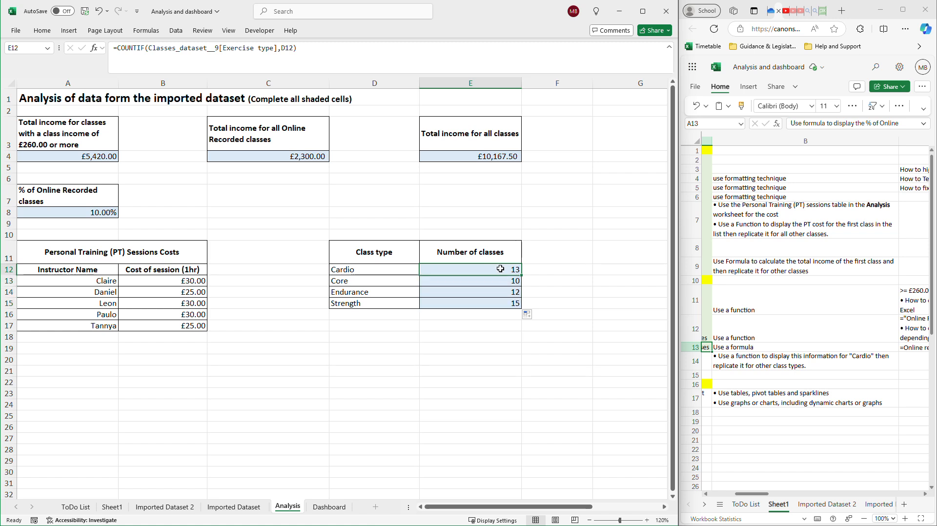
click(502, 282)
click(500, 291)
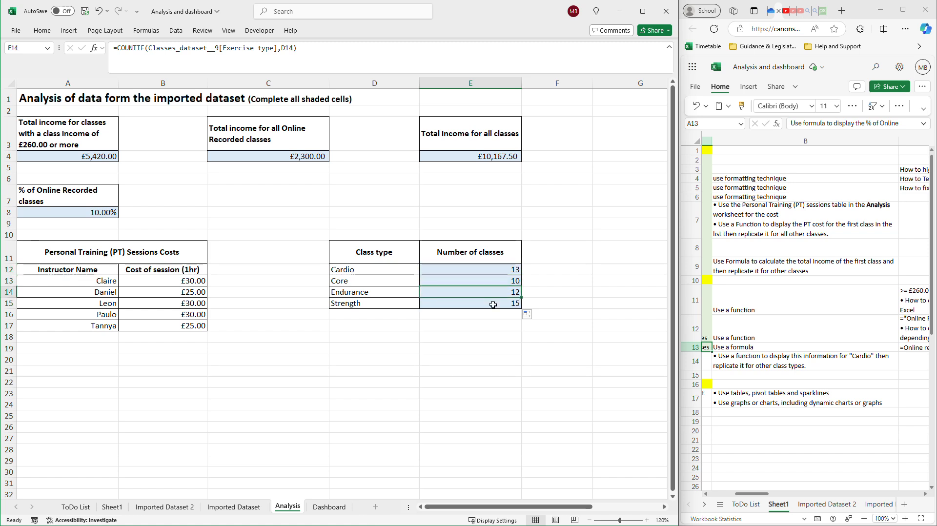
click(507, 303)
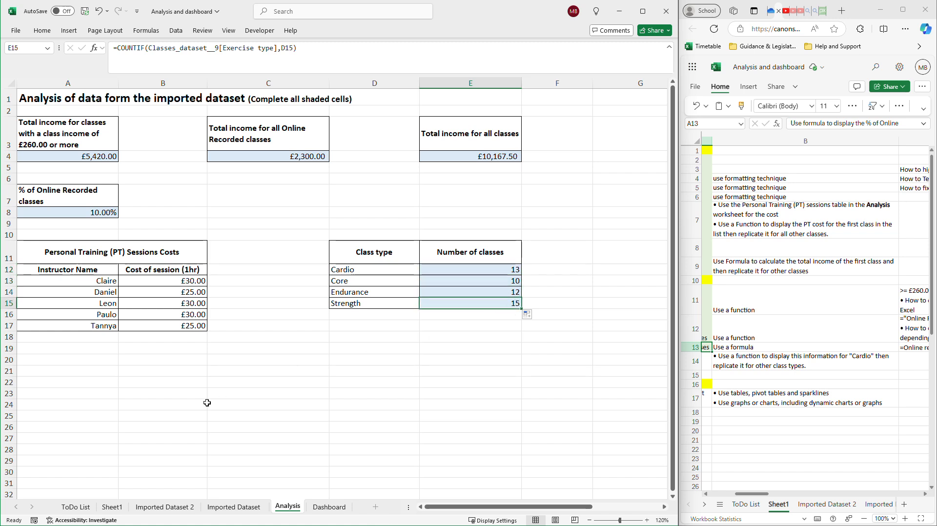
Change the "Class type" heading in D11 to "Exercise type".
double_click(373, 252)
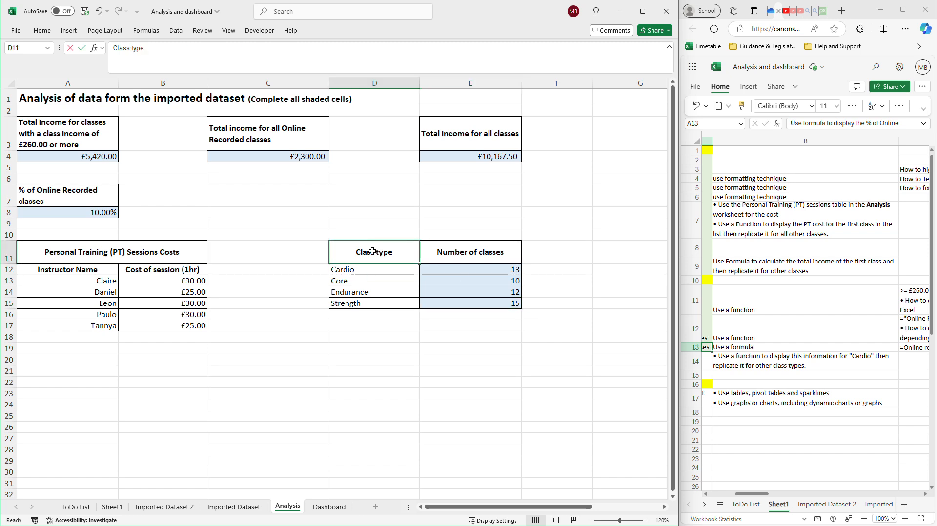
drag(372, 253, 357, 253)
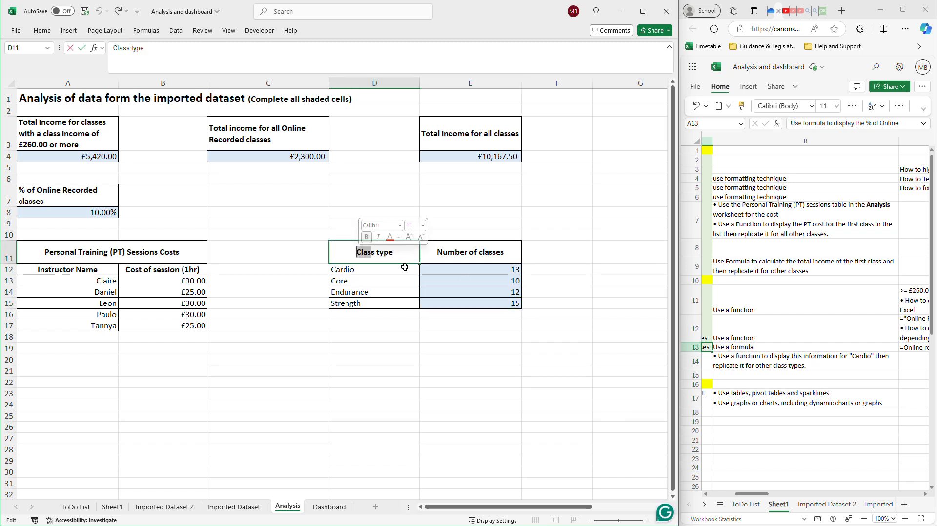
key(BackSpace)
key(Delete)
text(Ex)
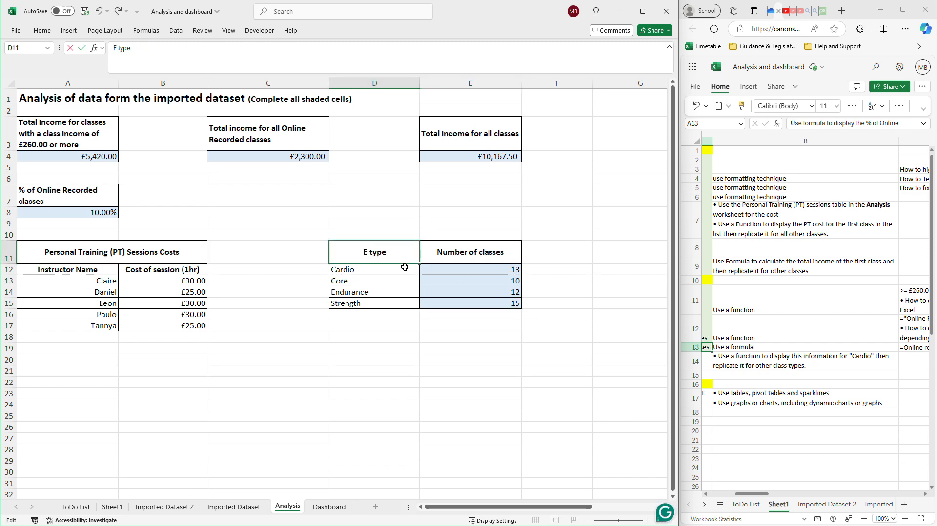
text(erc)
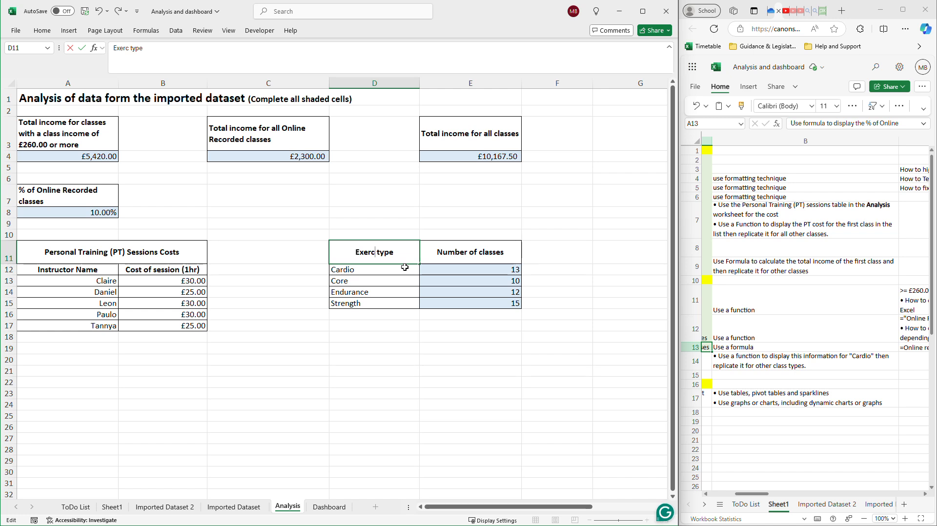
text(ic)
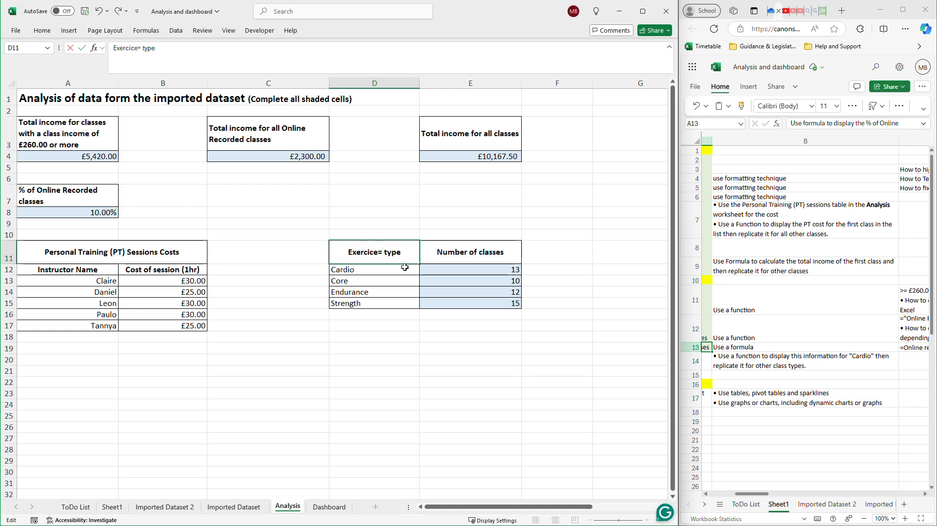
key(BackSpace)
text(se)
click(389, 278)
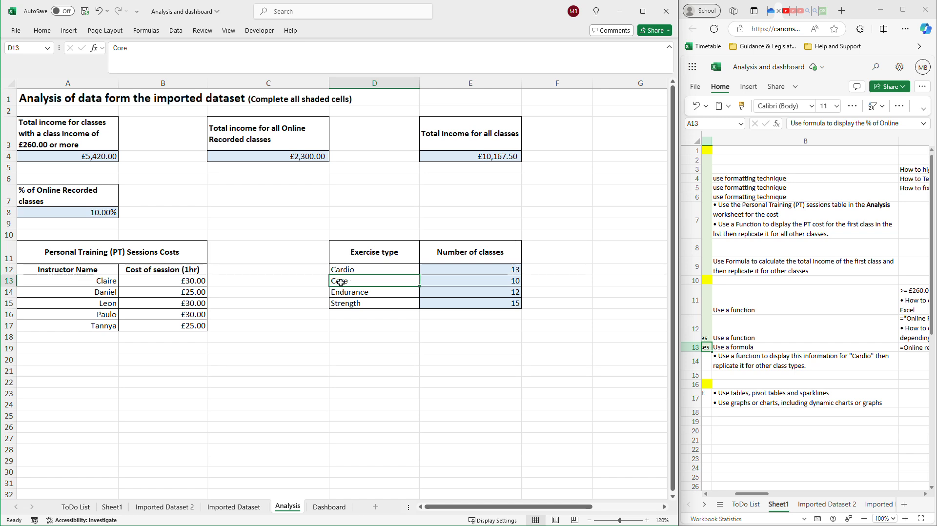
Test the COUNTIF formula by changing the exercise type in D12 to Endurance, and restore it to Cardio.
click(381, 294)
double_click(373, 268)
drag(373, 269, 313, 269)
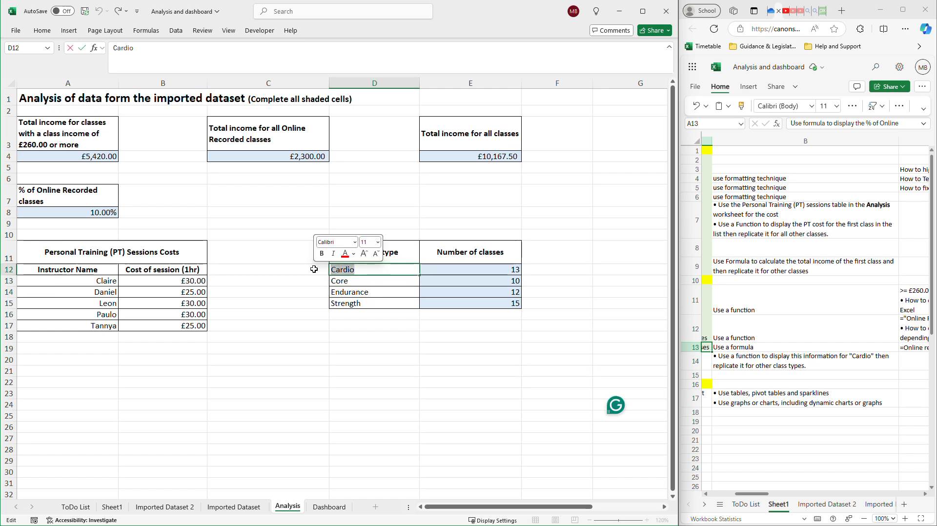
text(Endur)
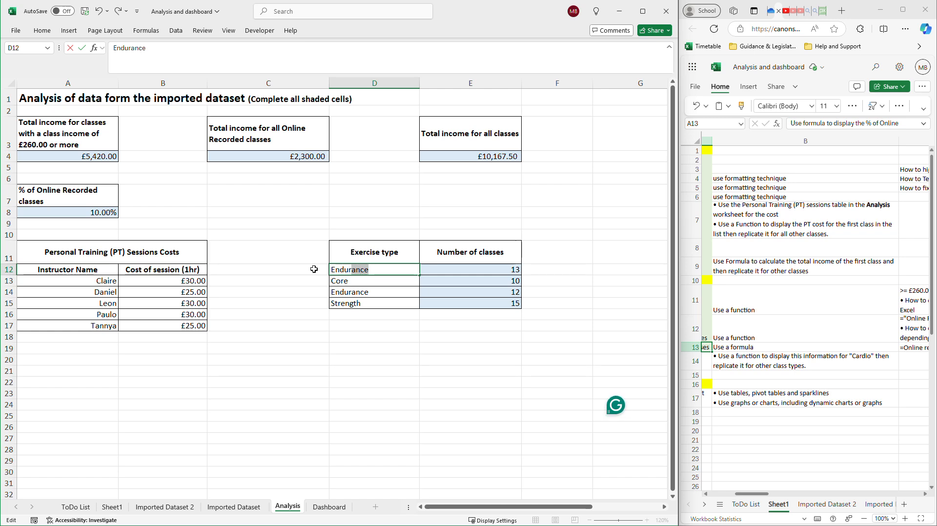
key(Return)
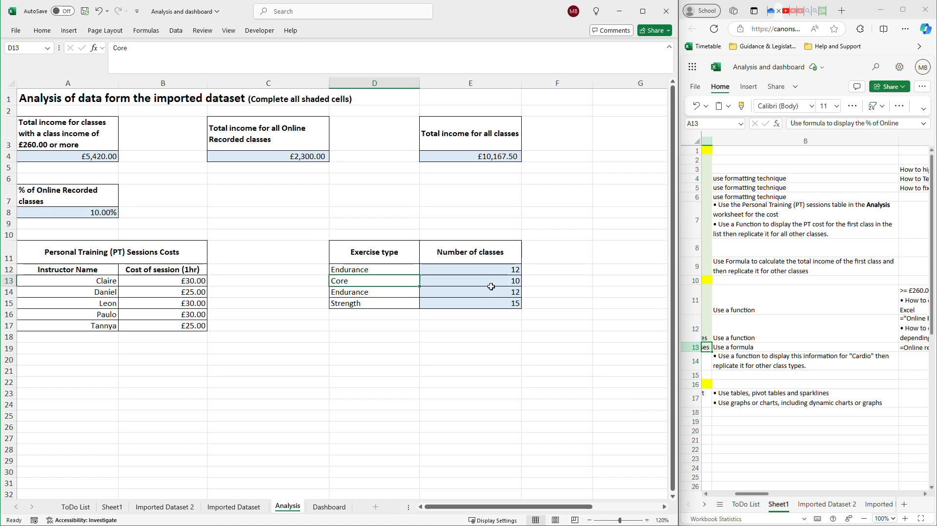
click(368, 270)
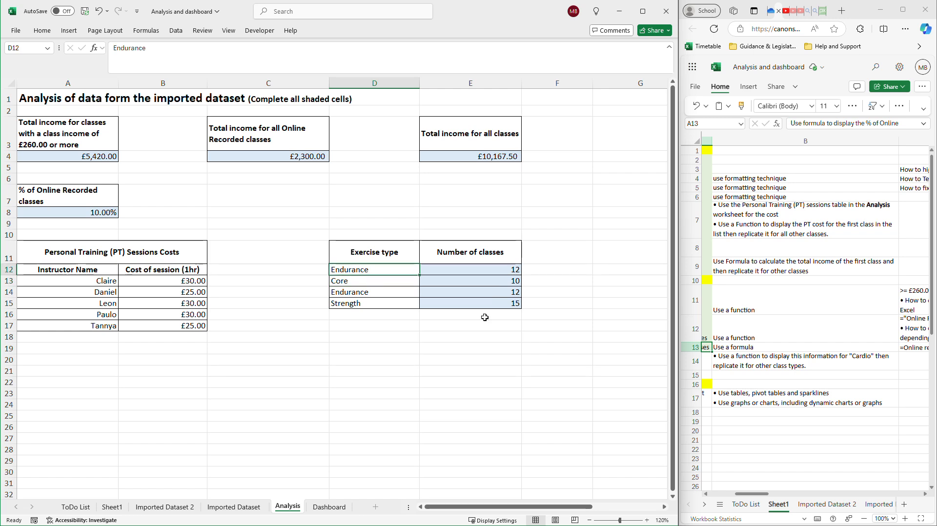
text(Cardio)
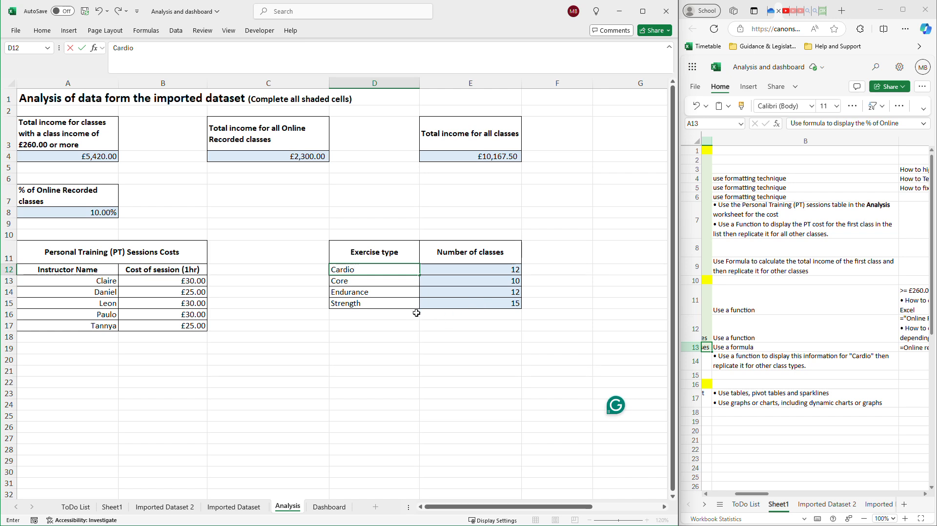
key(Return)
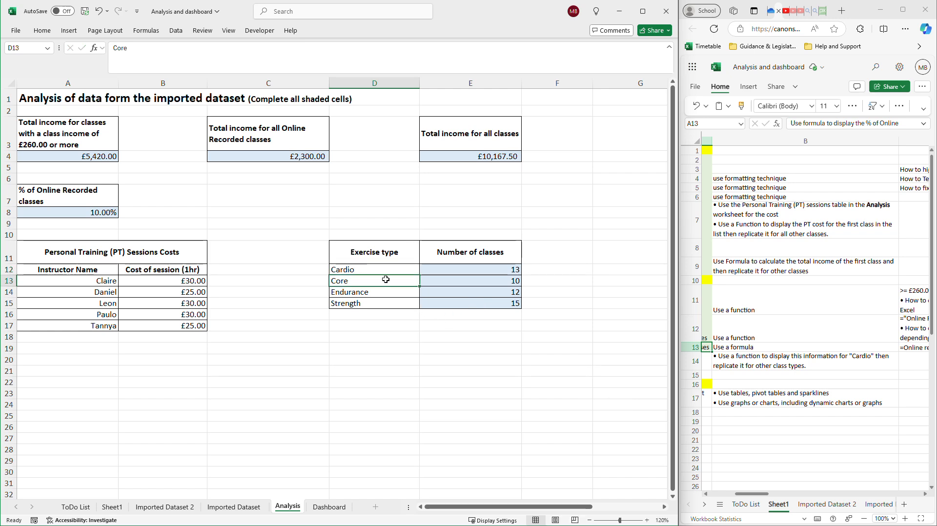
Examine the criteria reference in the COUNTIF formulas from E12 to E15 against the matching exercise types.
click(516, 268)
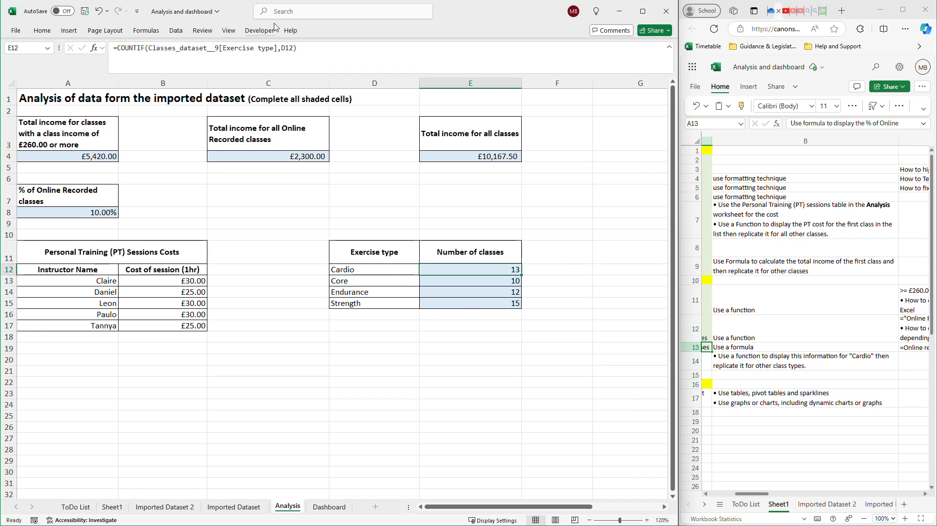
double_click(287, 47)
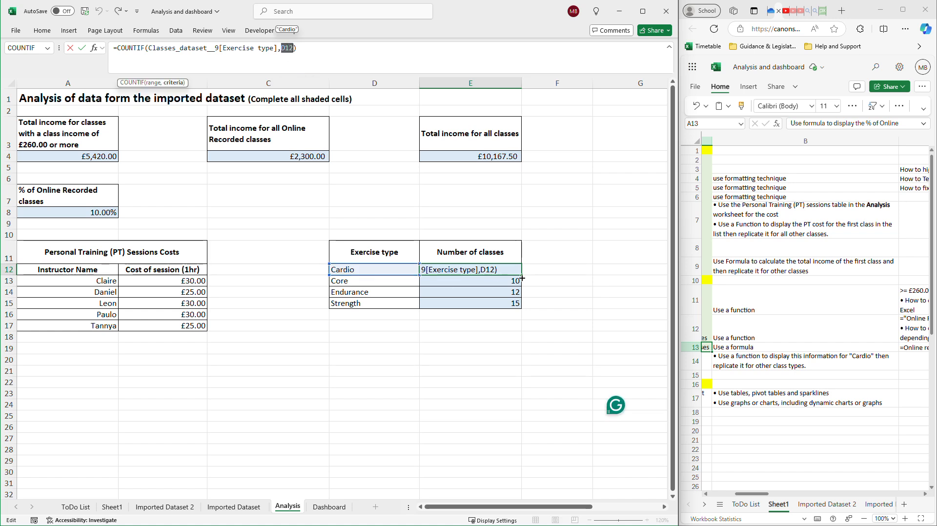
click(548, 266)
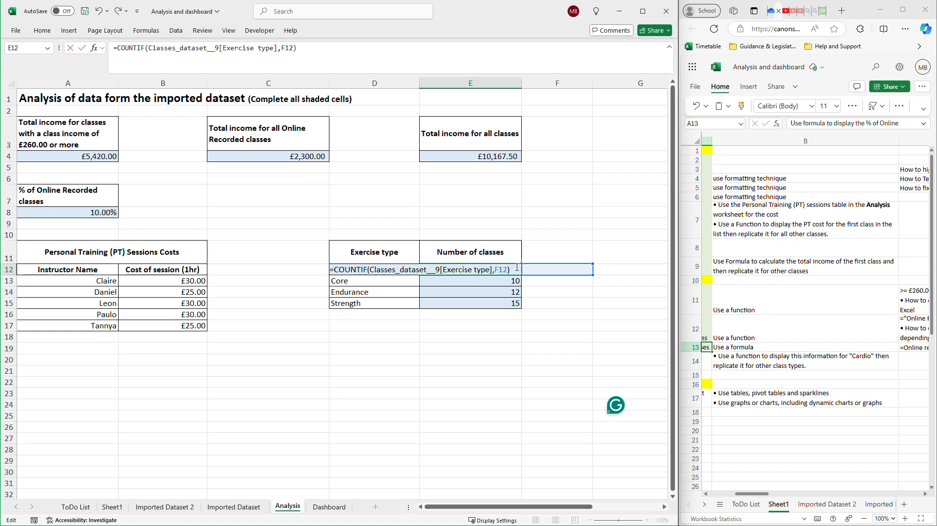
key(Escape)
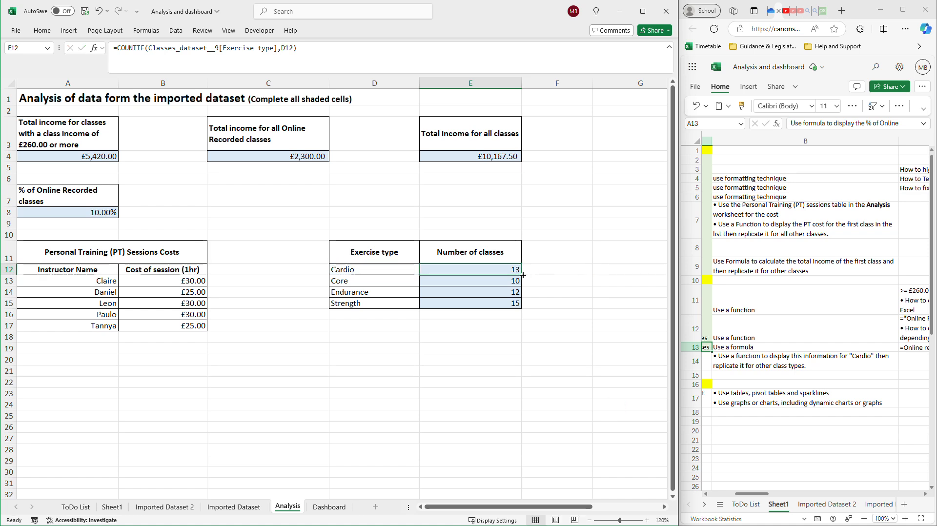
click(504, 281)
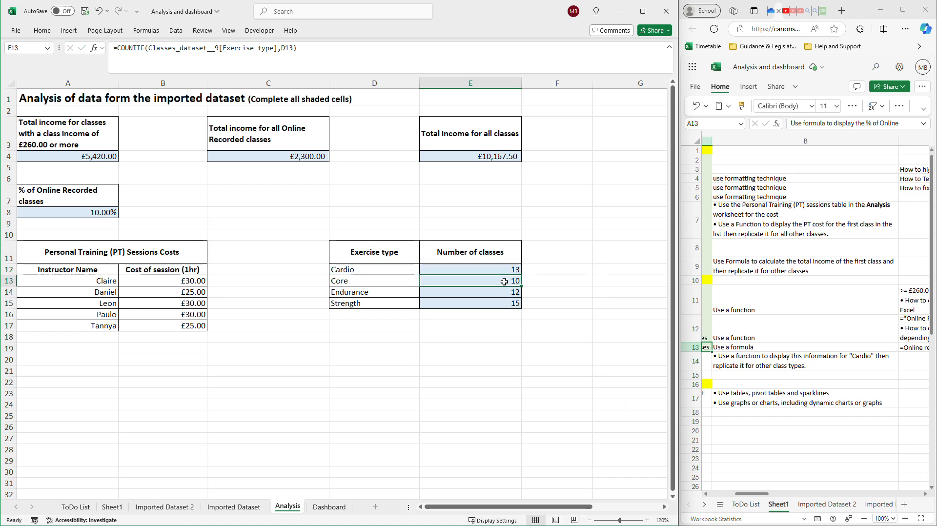
click(404, 282)
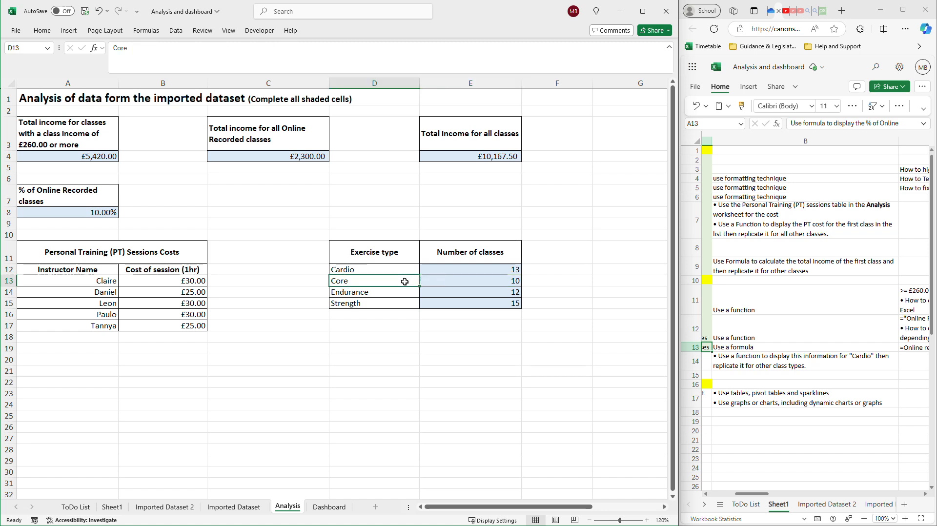
click(499, 292)
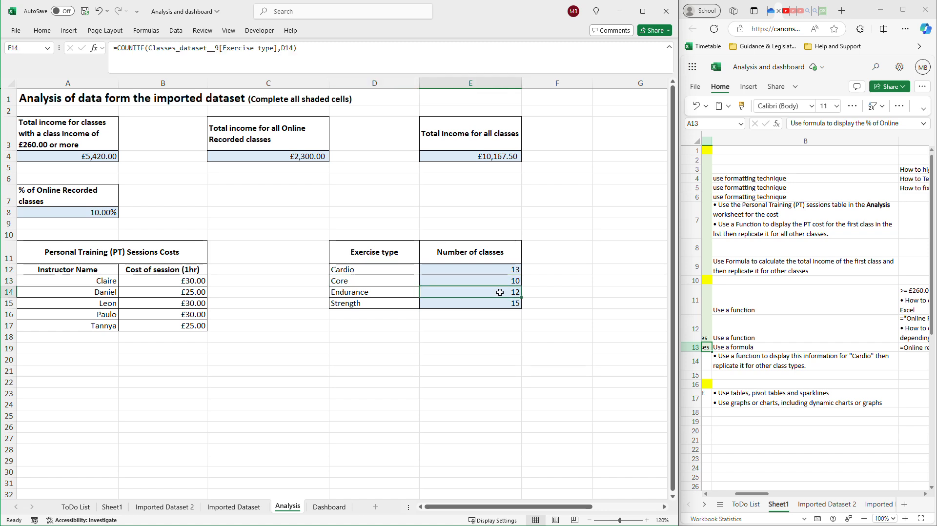
click(376, 303)
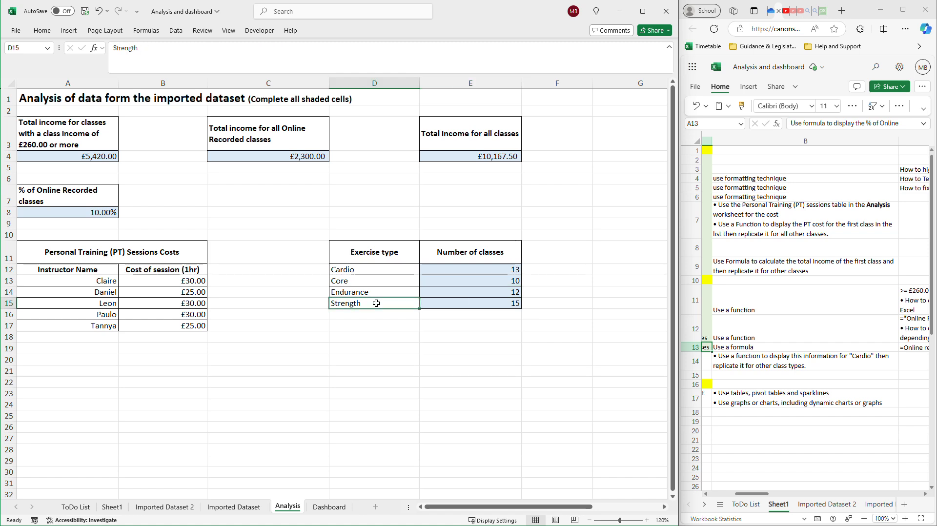
click(489, 305)
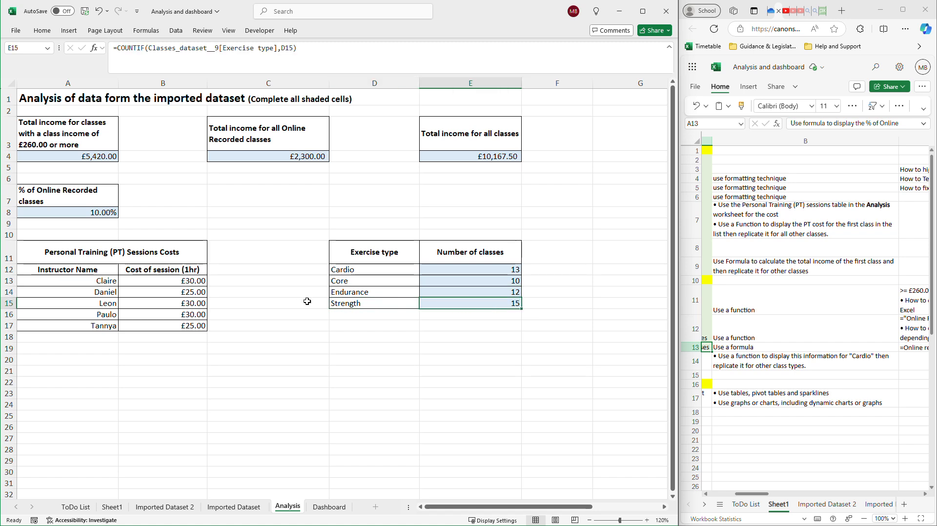
Enter 1 in F6 and fill it down the column to F15.
click(604, 178)
click(571, 176)
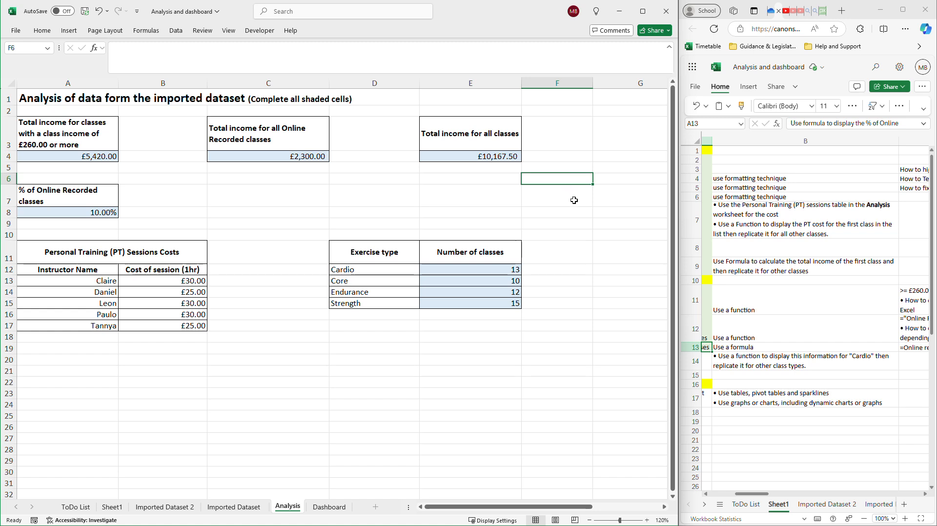
text(1)
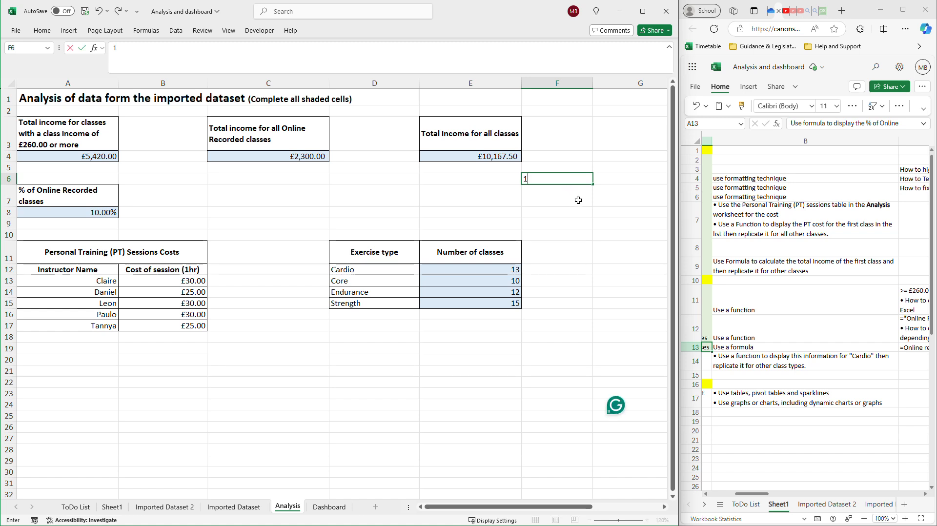
drag(594, 184, 573, 305)
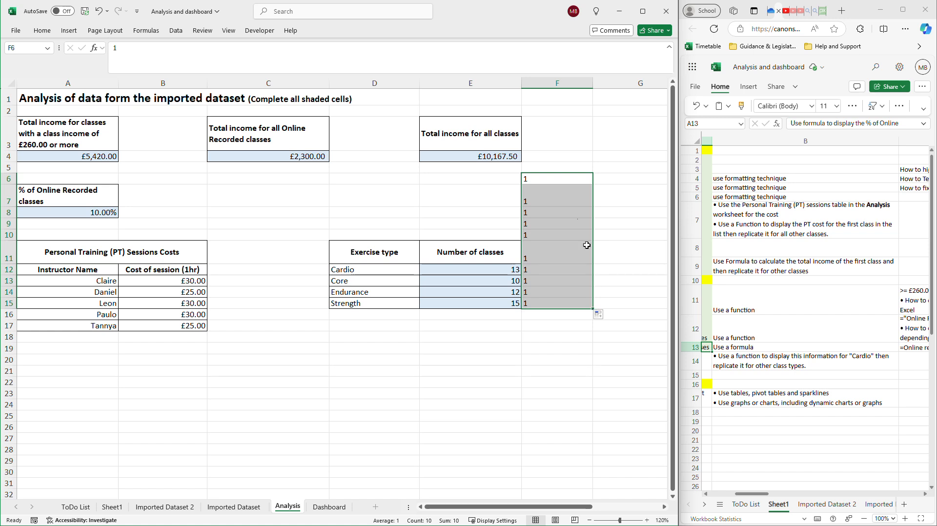
Select the filled cells F6 to F15 and clear the value in F6.
drag(571, 178, 557, 303)
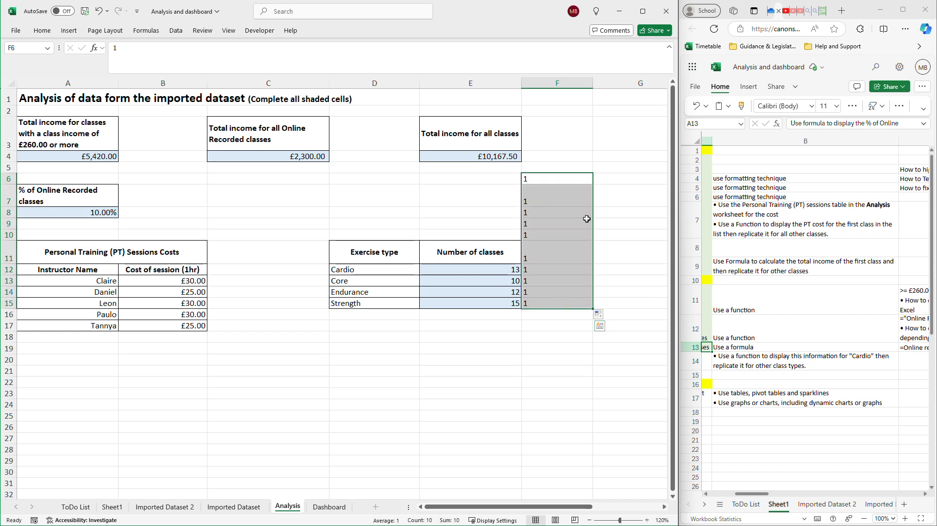
key(BackSpace)
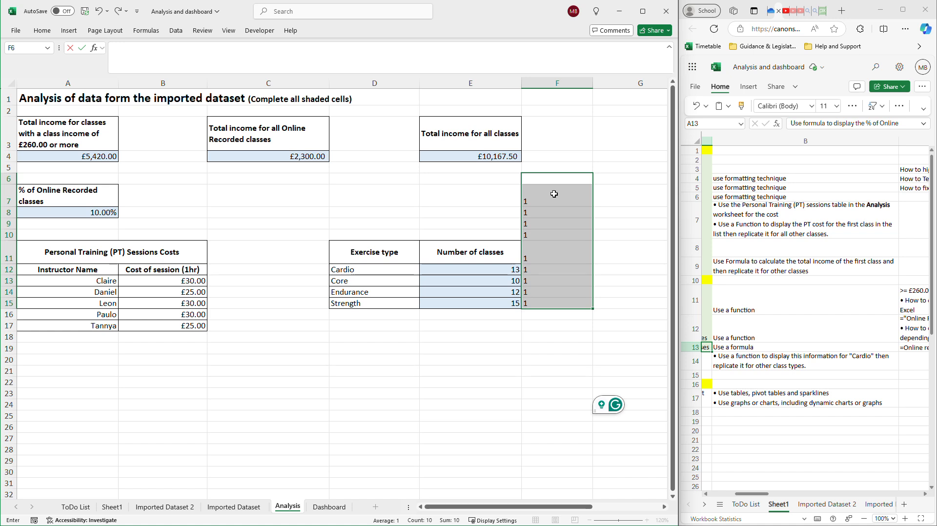
click(569, 323)
Fill the value in F7 down to F8 and try the Flash Fill option on the two cells.
drag(556, 201, 559, 213)
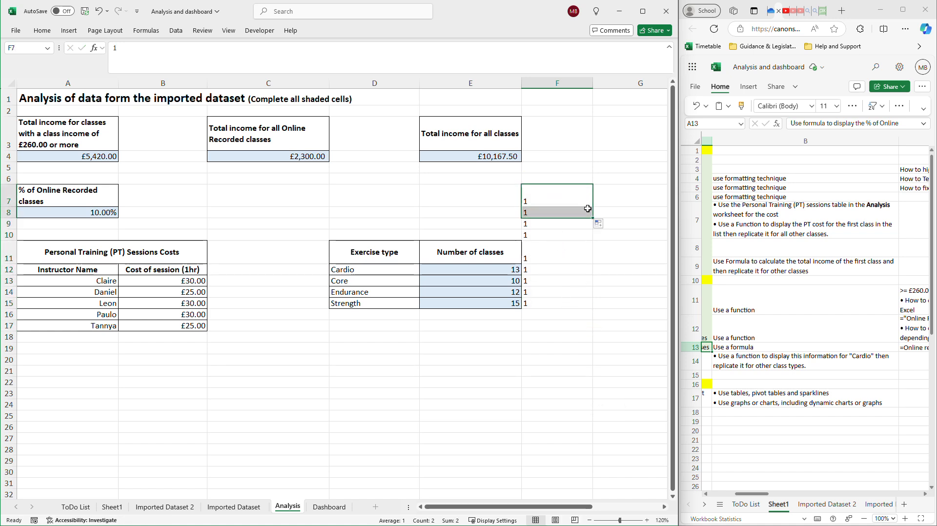
click(583, 202)
click(600, 224)
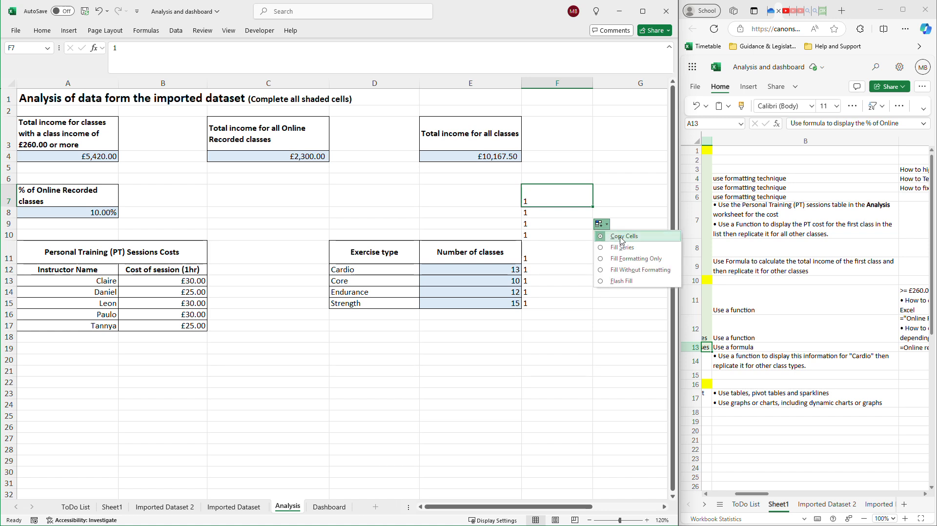
click(621, 281)
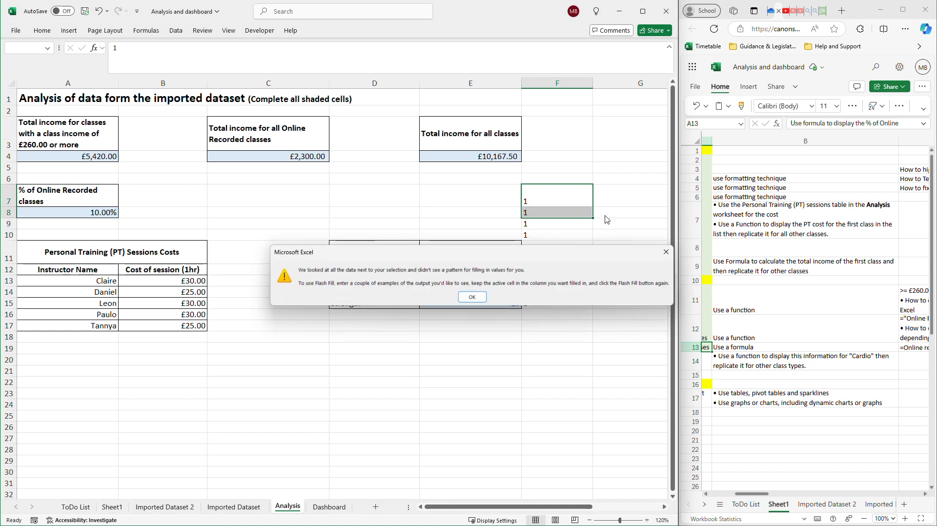
click(471, 297)
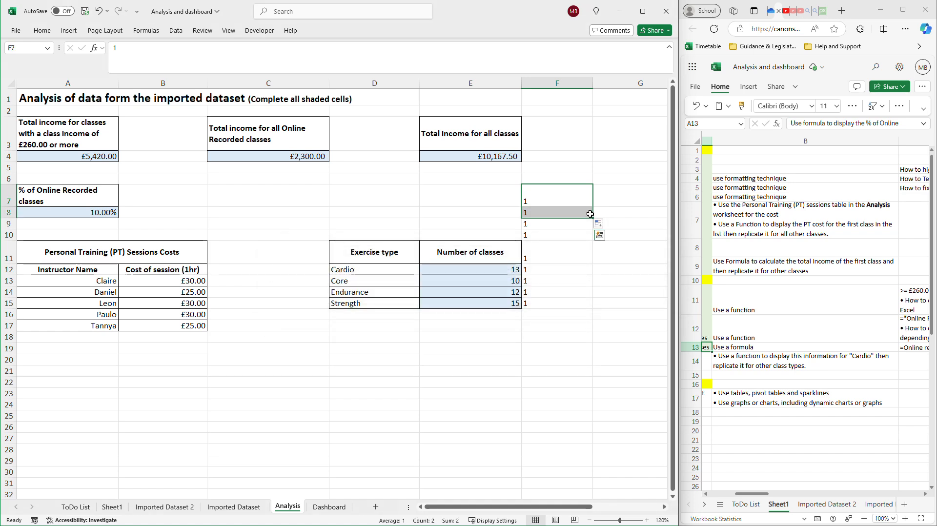
Fill F7 and F8 down to F10, check the fill options, and refill the cells from F7 downward.
drag(594, 217, 594, 243)
click(589, 188)
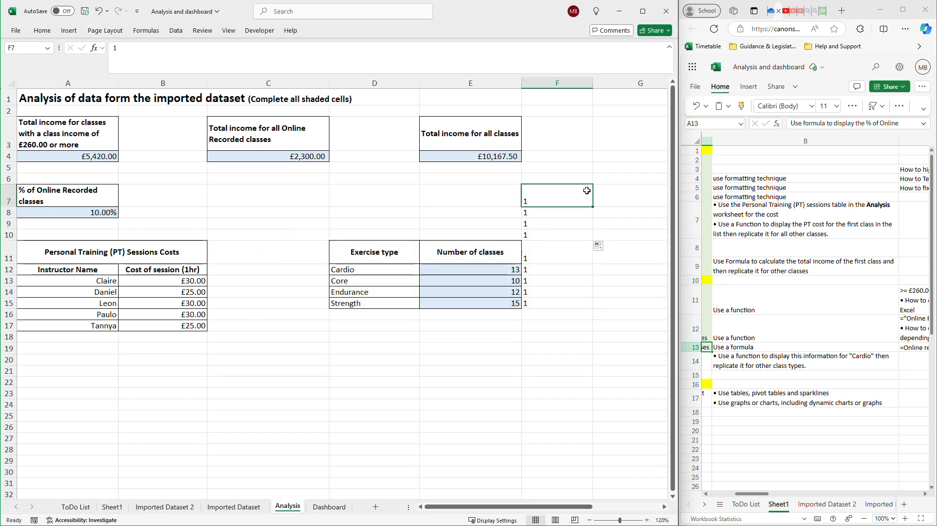
click(599, 246)
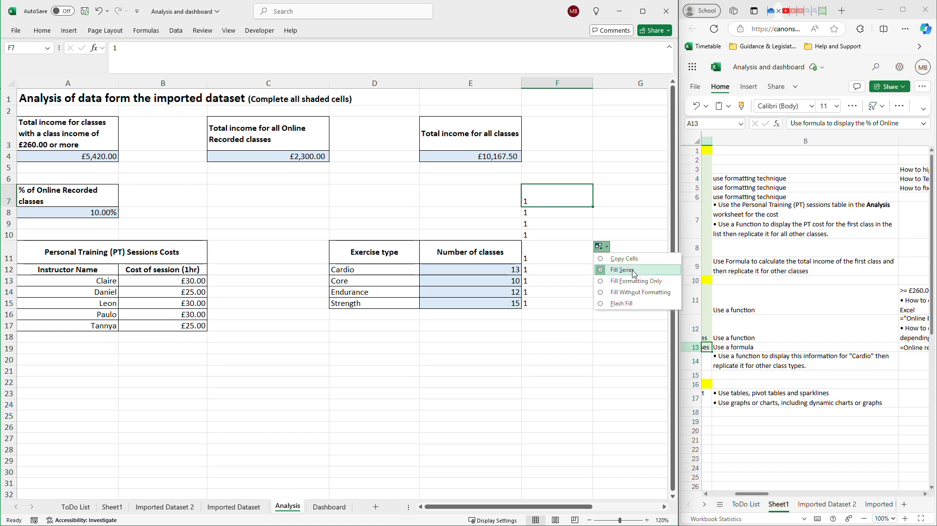
drag(593, 207, 586, 249)
Enter 1 in F18, fill it down to F21, and select the range F7 to F21.
click(566, 336)
text(1)
drag(593, 342, 597, 376)
click(610, 292)
drag(565, 196, 555, 370)
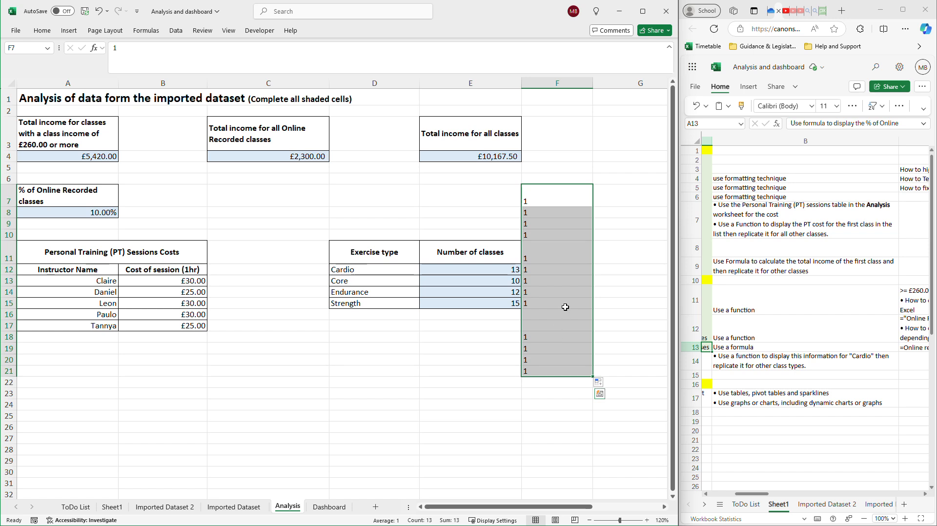
Undo all the test entries and fills in column F, back to an empty F6.
key(ctrl+z)
key(ctrl+z)
key(ctrl+z)
key(ctrl+z)
key(ctrl+z)
key(ctrl+z)
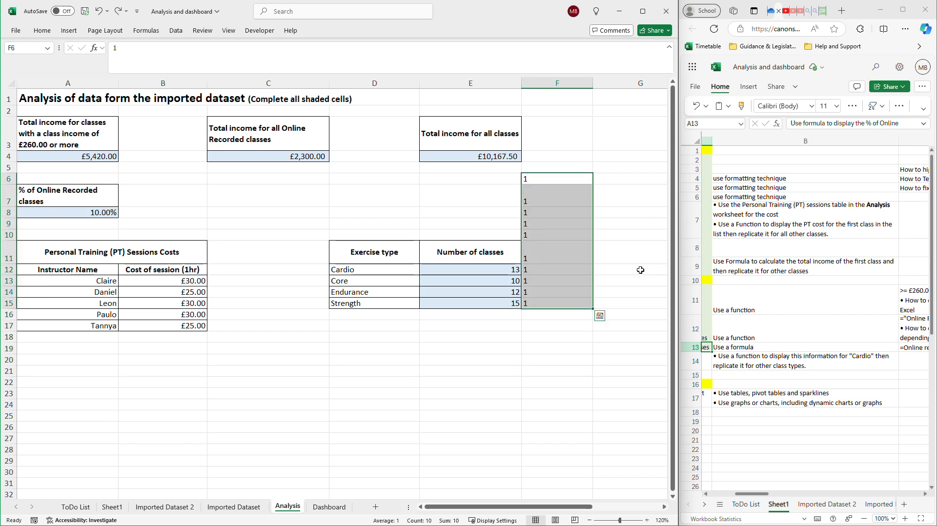
key(ctrl+z)
key(ctrl+z)
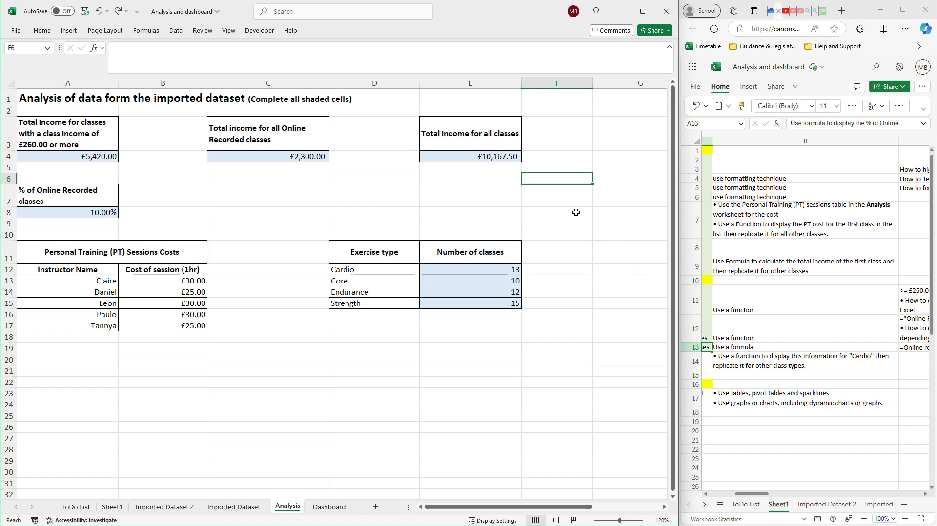
Enter 1 in F7, fill it down to F8, and apply the Fill Formatting Only option.
click(574, 193)
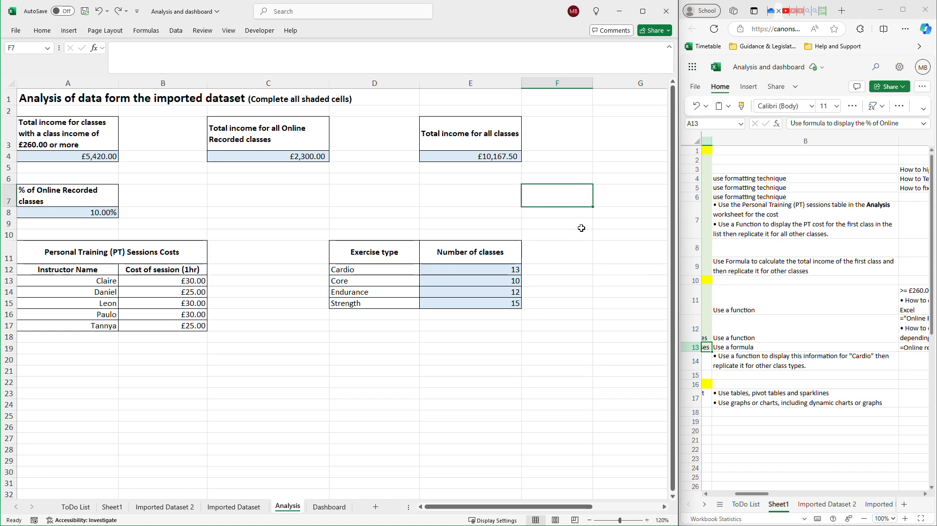
text(1)
drag(593, 209, 591, 220)
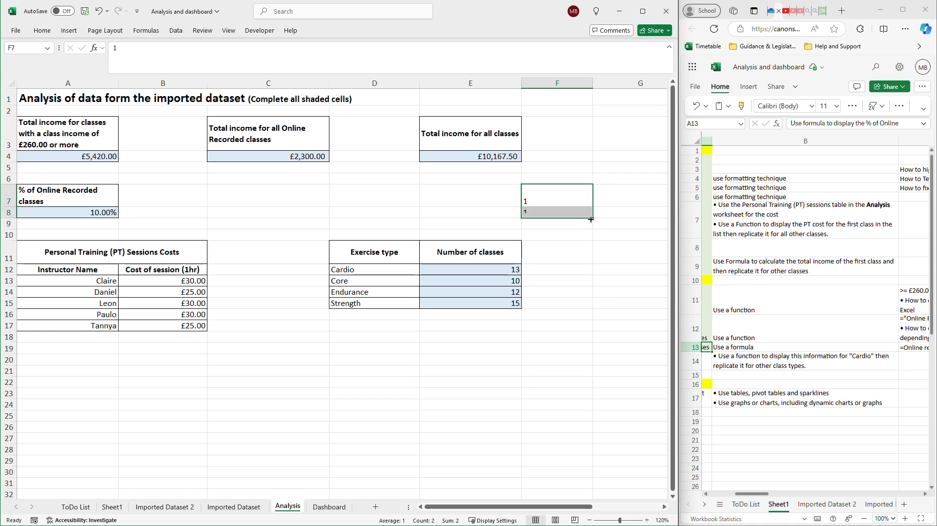
click(600, 224)
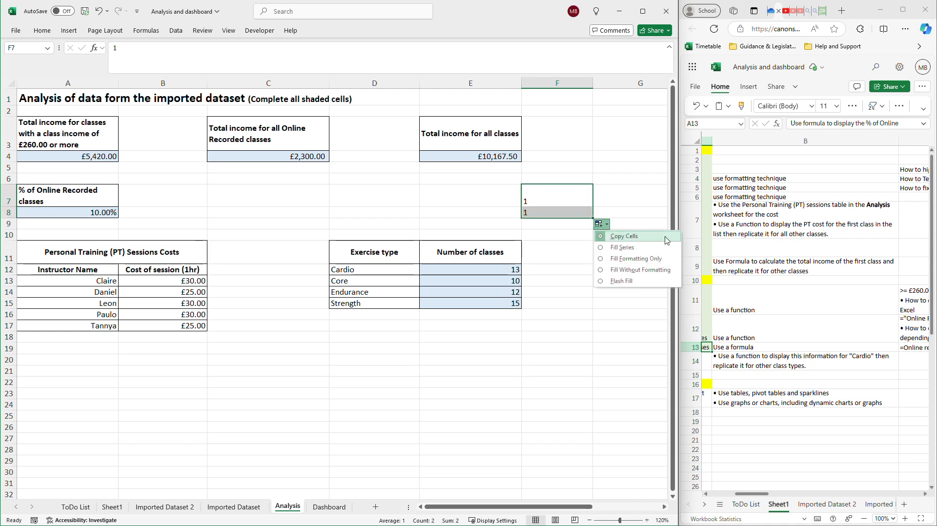
click(605, 258)
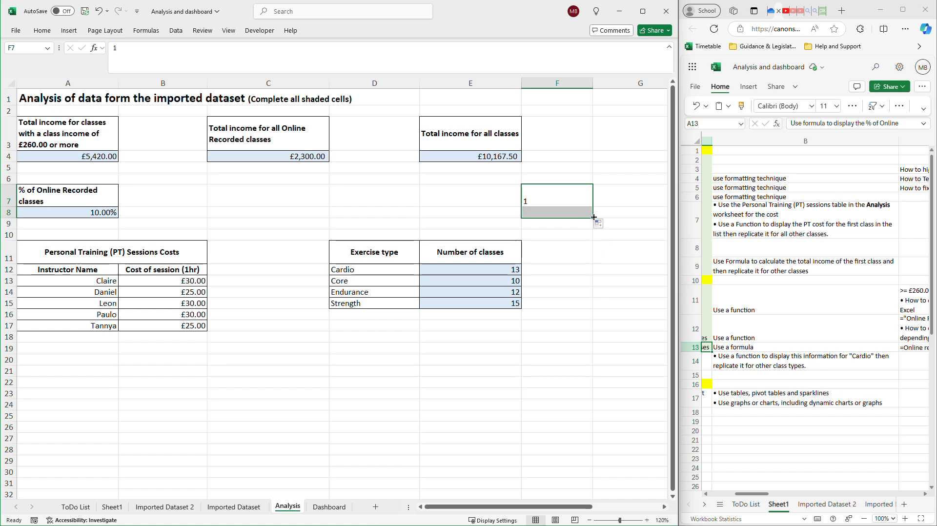
Change the F7 to F8 fill to Fill Series and extend the series down to F16.
click(600, 224)
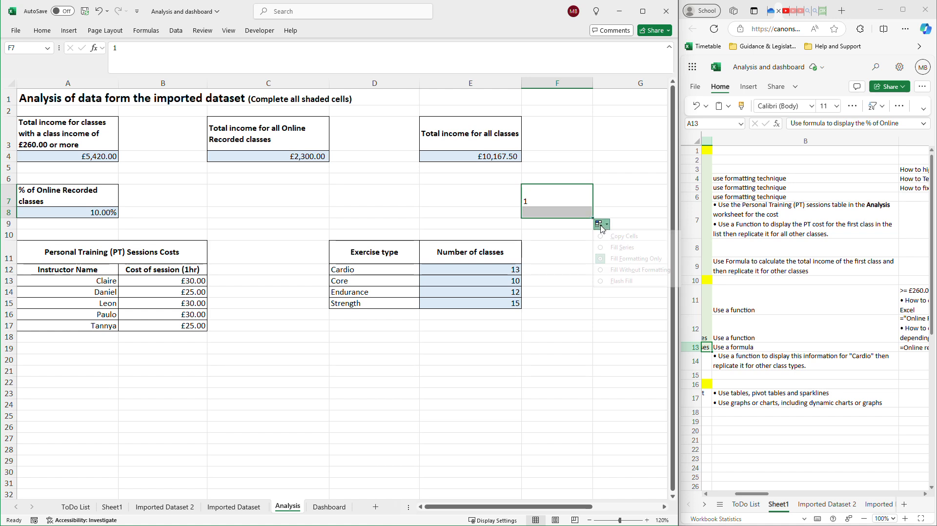
click(603, 250)
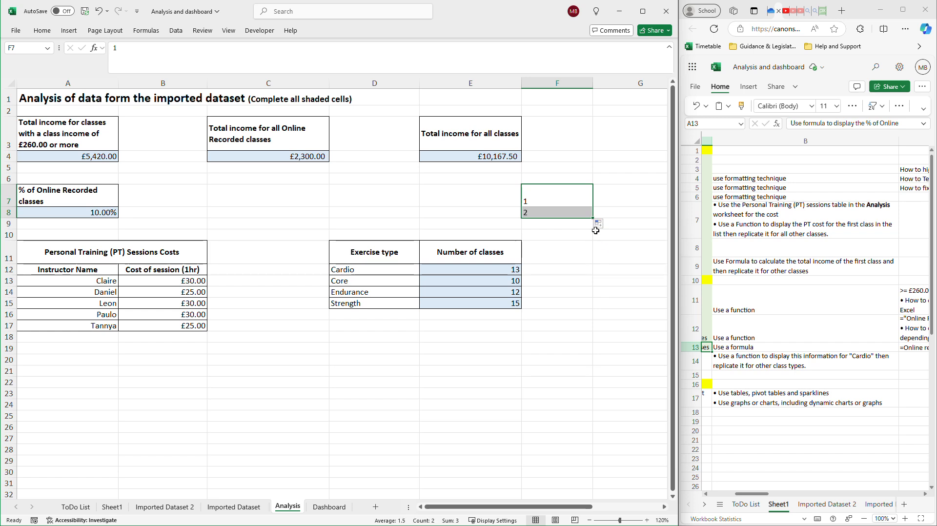
drag(594, 218, 588, 322)
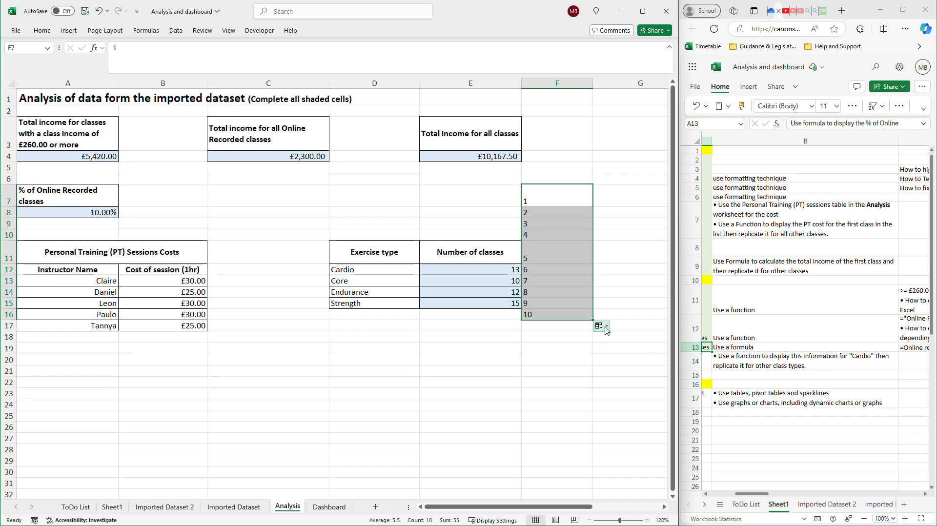
Fill F7 alone down to F19, apply Fill Series, and switch the result back to Copy Cells.
click(548, 195)
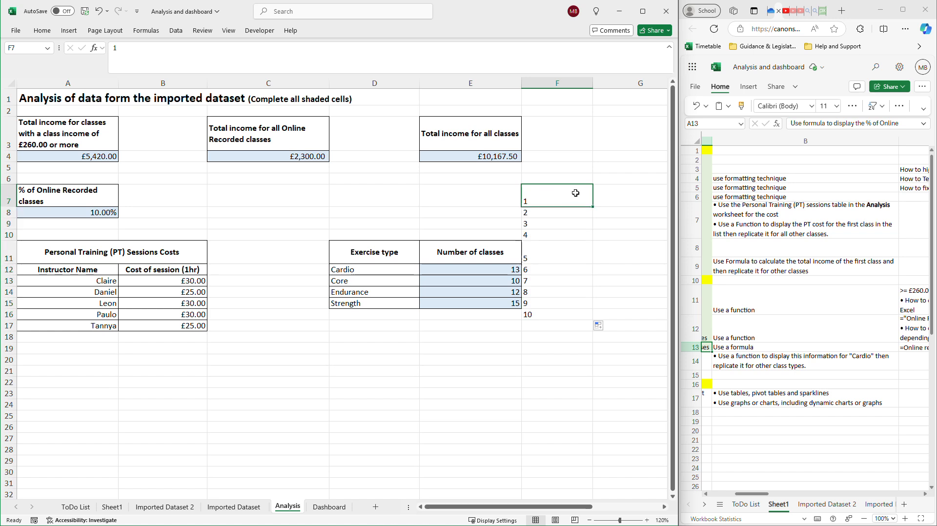
drag(593, 207, 593, 349)
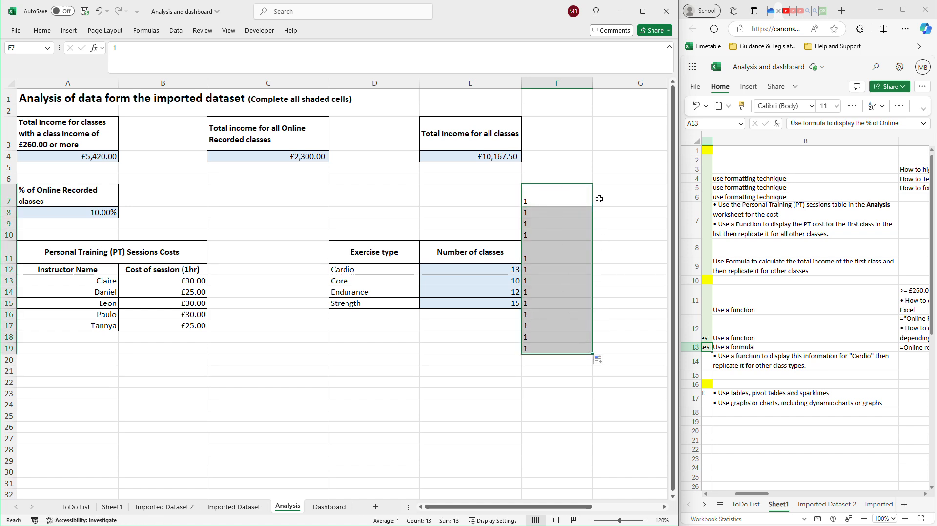
click(607, 362)
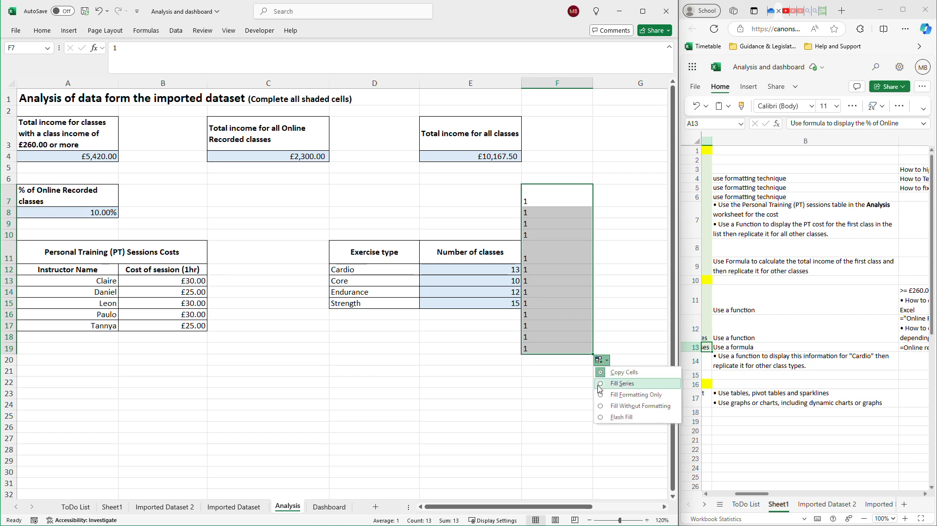
click(621, 383)
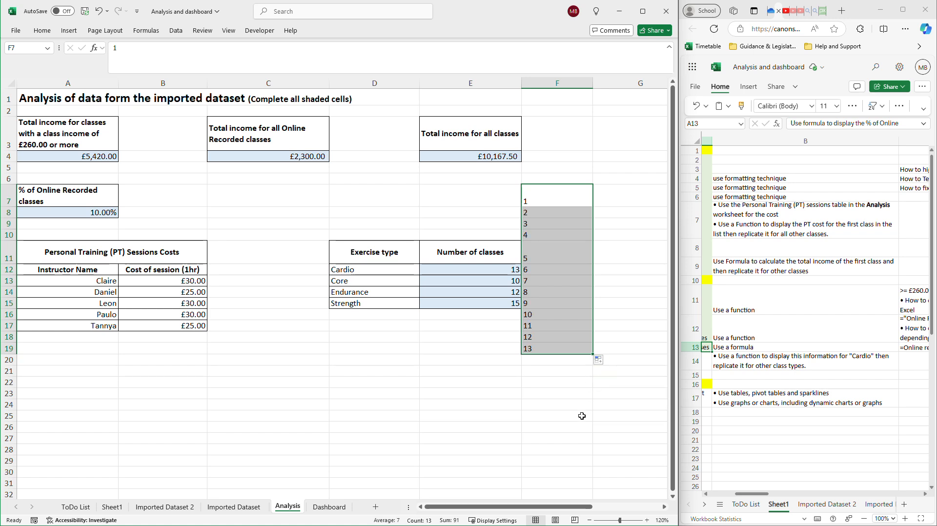
click(600, 362)
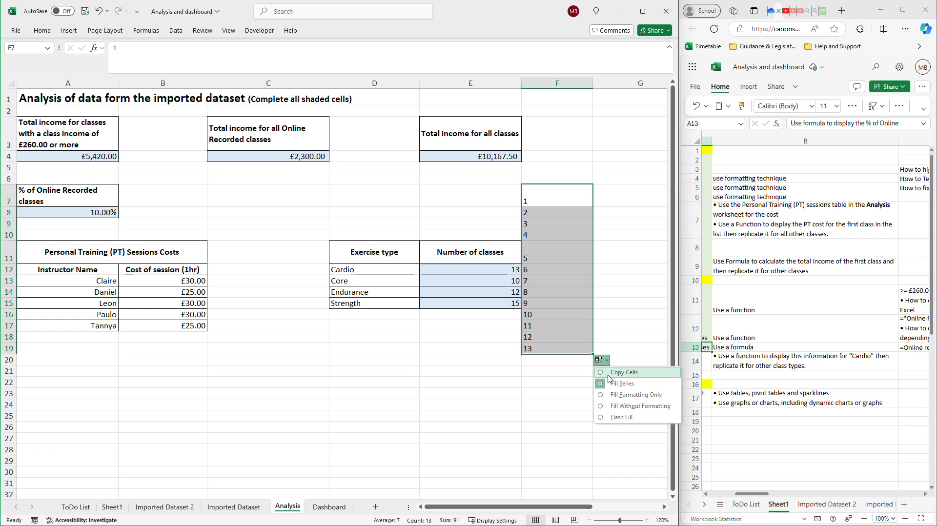
click(622, 372)
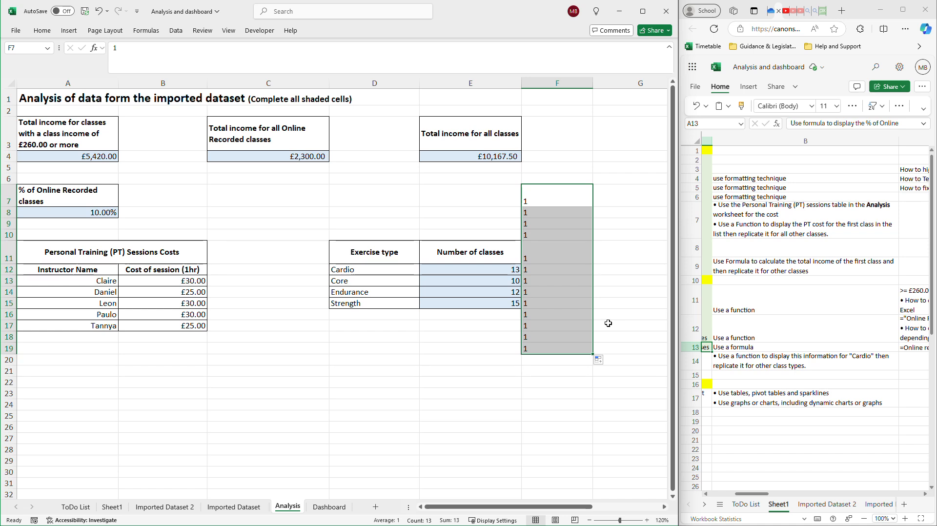
Clear the value in F7 and select F7 to F19.
key(BackSpace)
click(627, 280)
drag(581, 199, 572, 346)
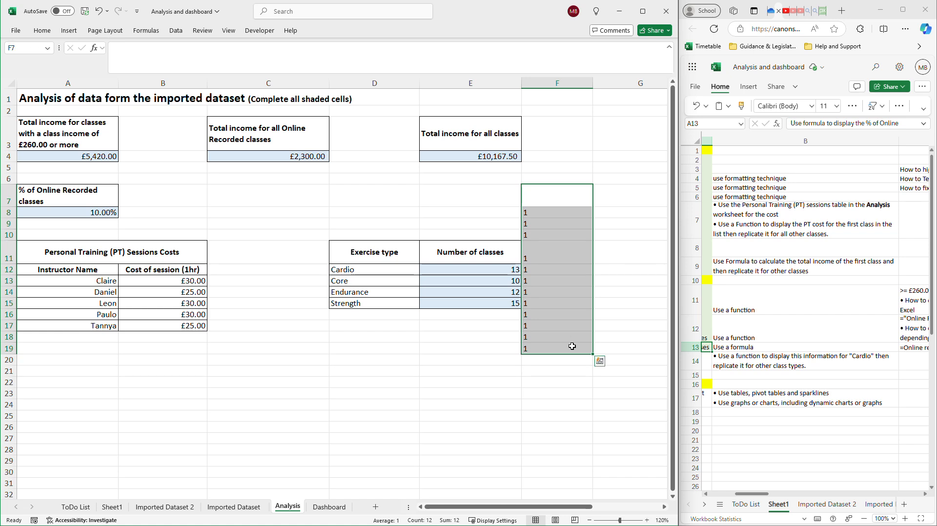
right_click(569, 309)
click(628, 316)
click(651, 363)
Undo the test values and fills in column F back to an empty F7, and select G15.
key(ctrl+z)
key(ctrl+z)
key(ctrl+z)
key(ctrl+z)
key(ctrl+z)
key(ctrl+z)
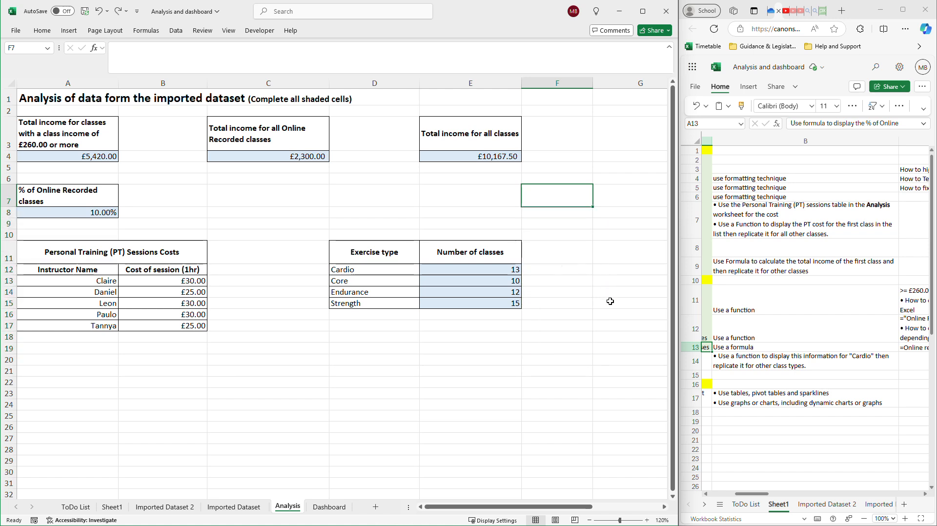
click(610, 301)
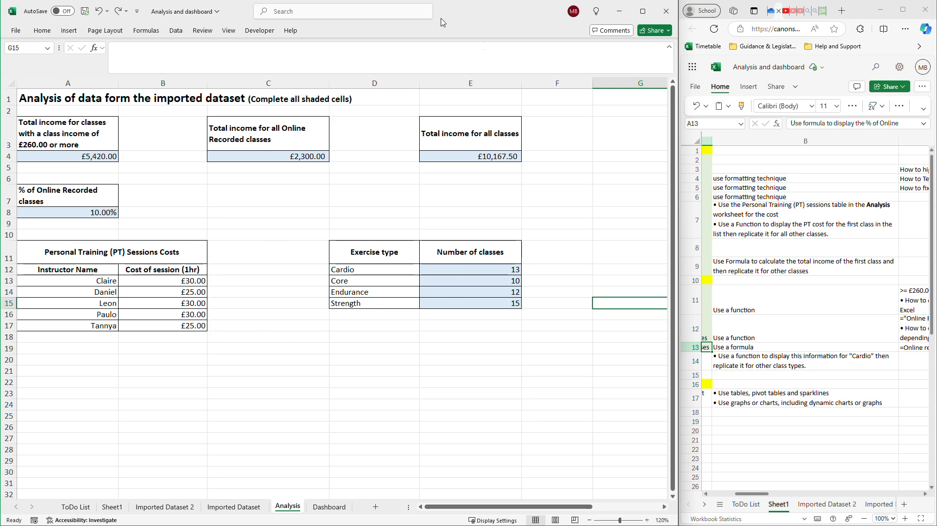
In the web workbook's checklist, shade A14, "Display the number of classes for each class type", with the light green fill.
drag(761, 493, 739, 494)
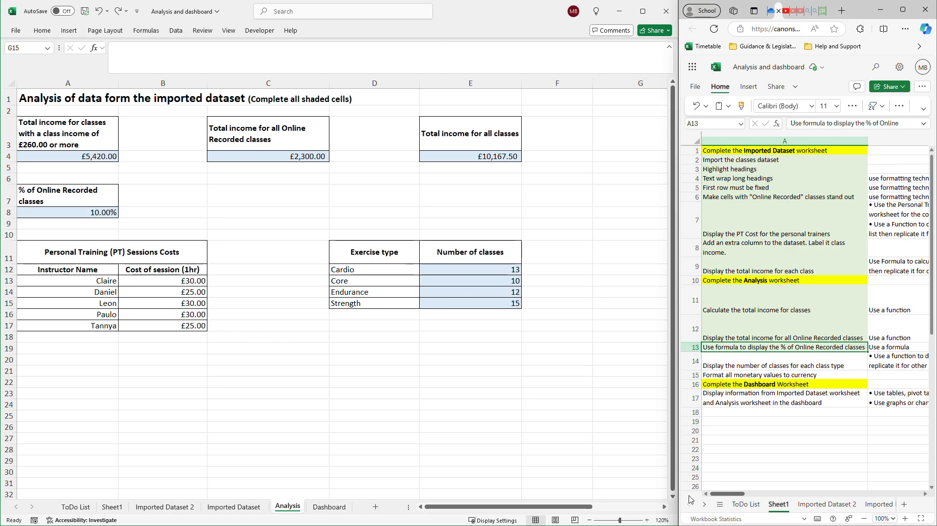
click(771, 363)
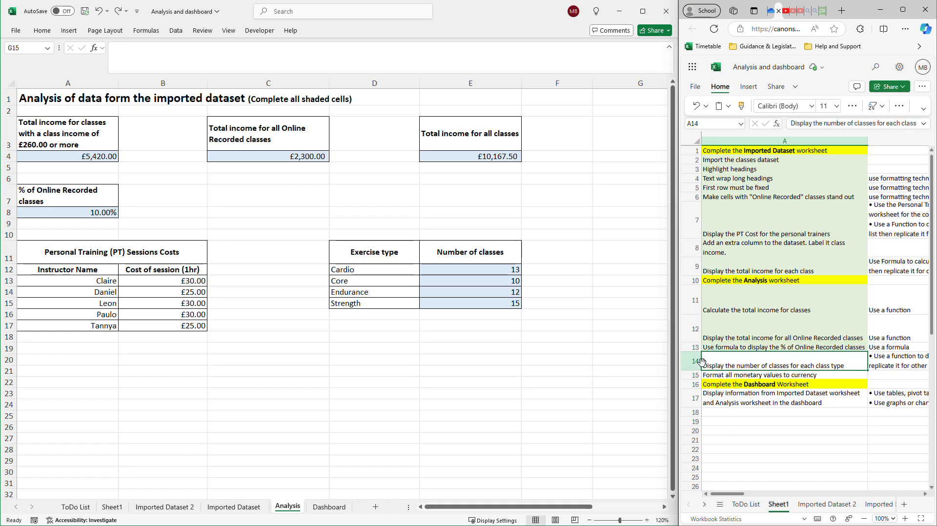
click(852, 106)
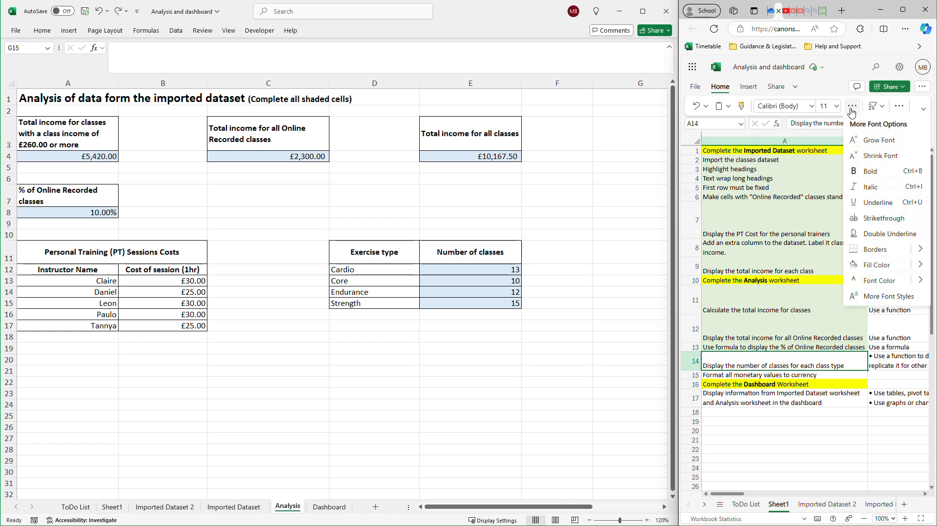
click(878, 265)
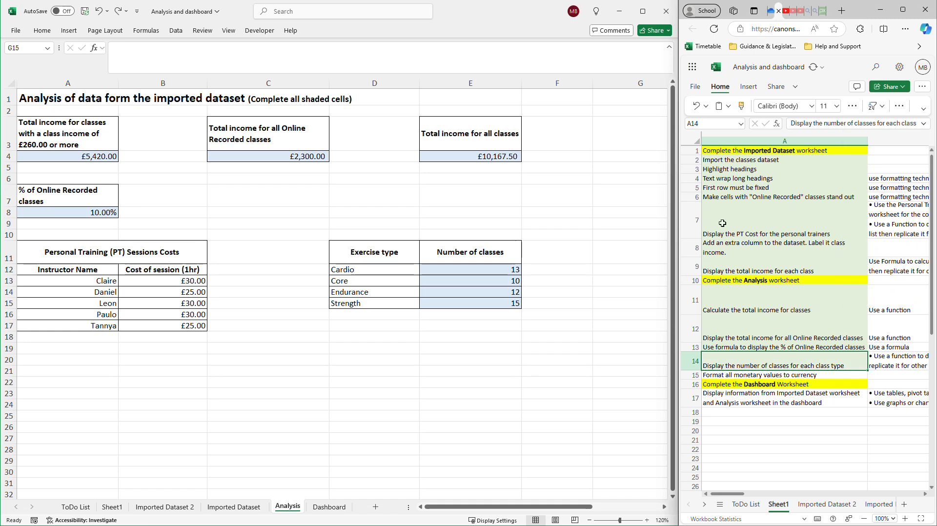